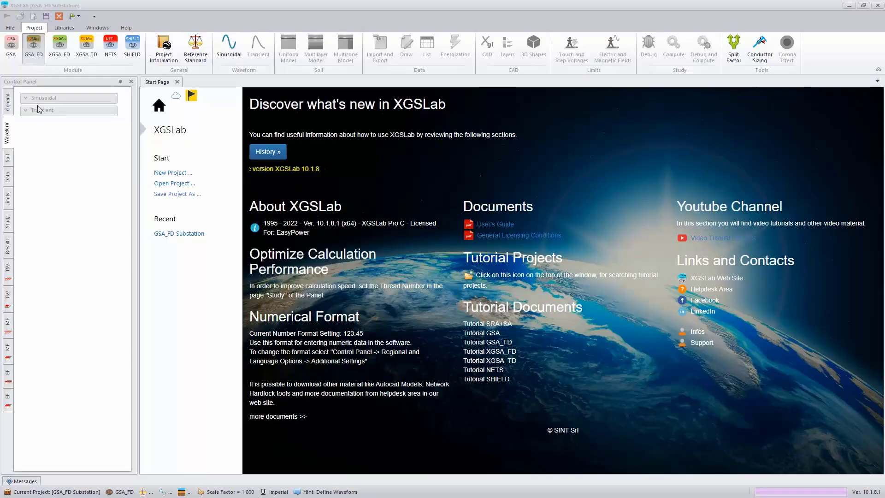
# Step: In the project information, enter the name New Substation and the description lines 115/34.5 kV 100 MVA TX, Two 115 lines, Four 34.5 lines
pyautogui.click(163, 56)
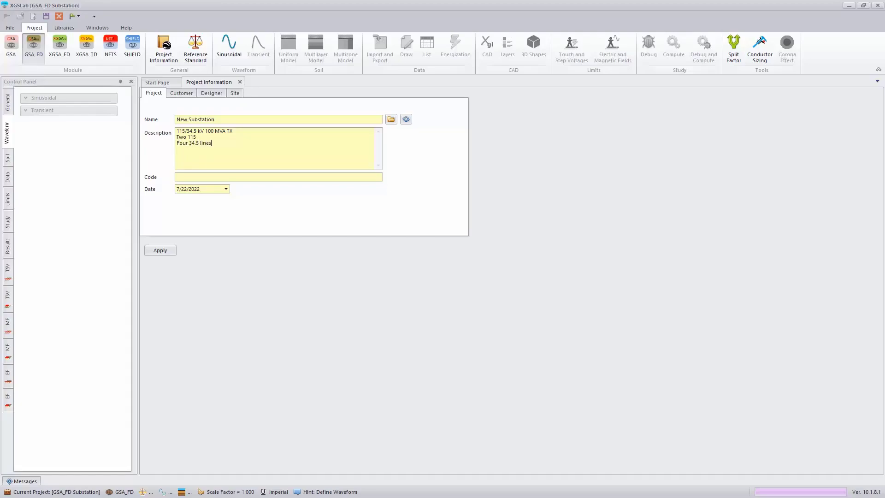
pyautogui.hotkey('ctrl', 'shift', 'Left')
pyautogui.press('Up')
# Step: Switch to the EasyPower one-line diagram and run a line-to-ground short circuit on BUS-1
pyautogui.hotkey('alt', 'Tab')
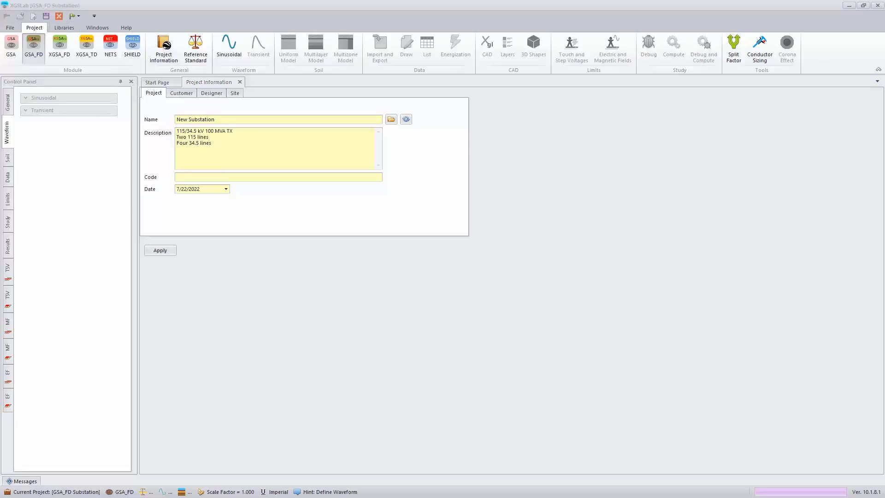
pyautogui.moveTo(440, 115); pyautogui.dragTo(616, 50)
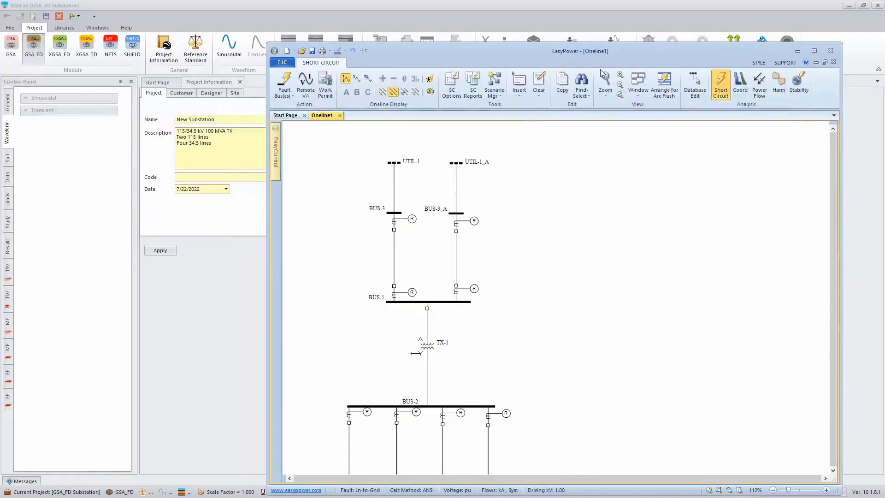
pyautogui.click(449, 301)
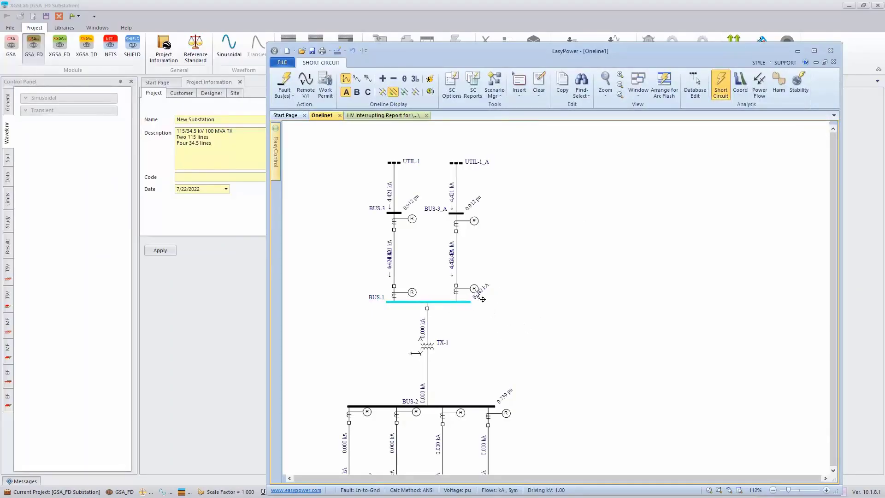
# Step: Add 8.84 kA (10 kA with GF), 0.25 sec clearing and, from EasyPower's interrupting report, X/R=7.61 to the XGSLab project description
pyautogui.click(220, 150)
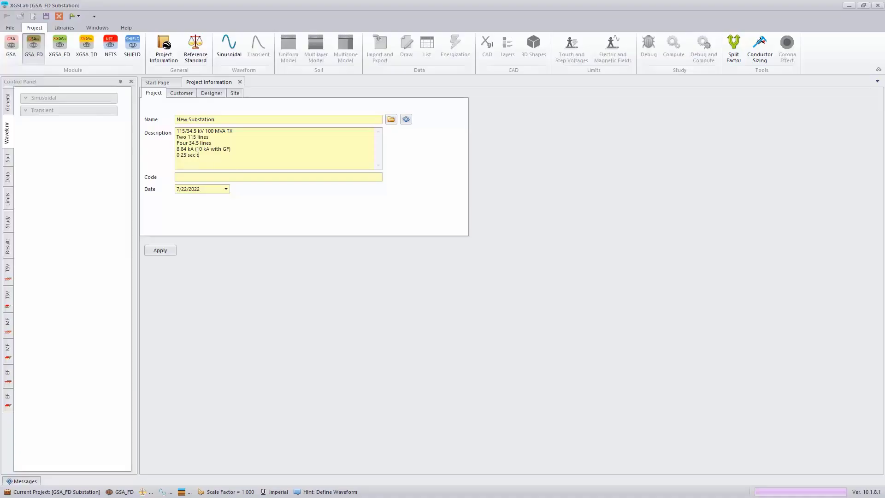
pyautogui.write('ng')
pyautogui.hotkey('alt', 'Tab')
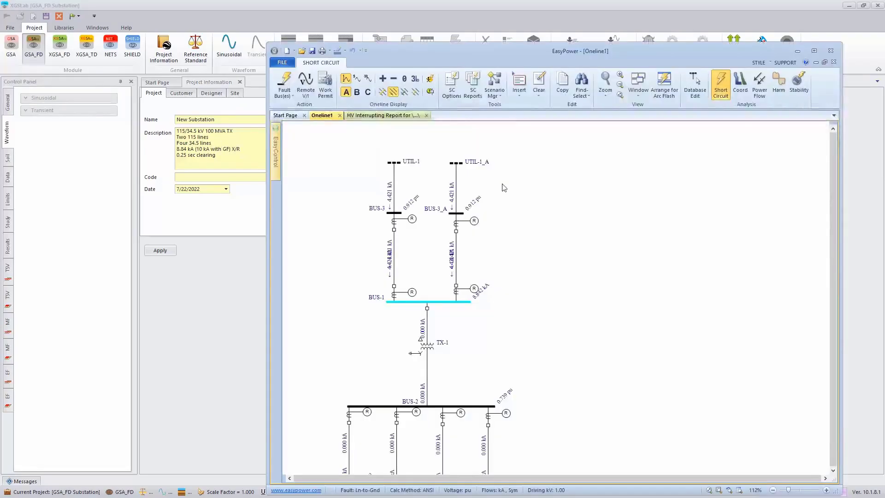
pyautogui.click(384, 116)
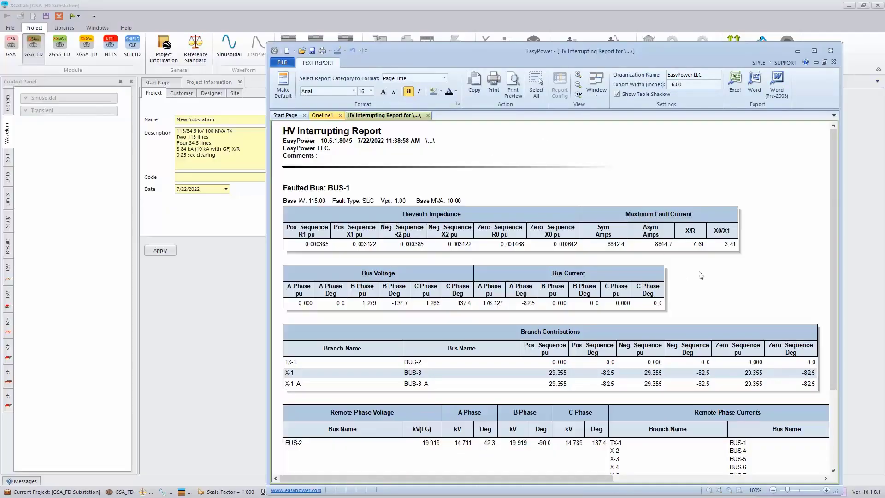
pyautogui.click(249, 149)
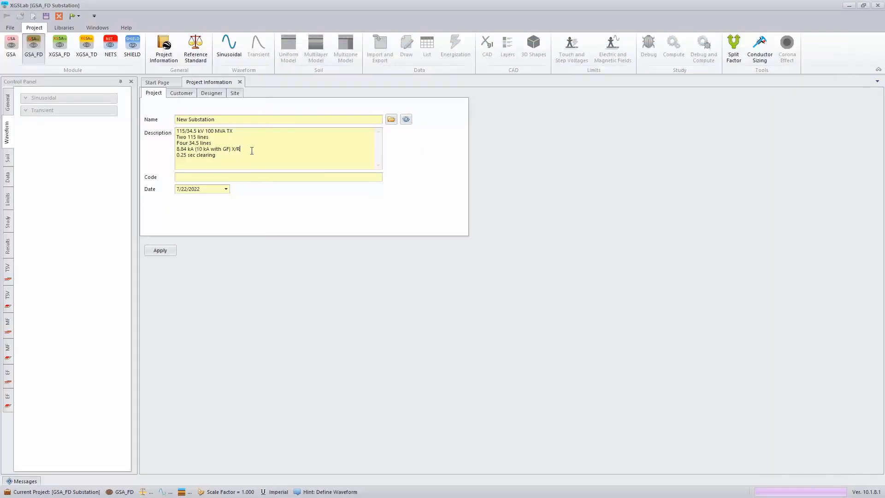
pyautogui.write('=7.61')
# Step: Look through the customer, designer and site details without filling them in, and apply the project information
pyautogui.click(180, 95)
pyautogui.click(210, 95)
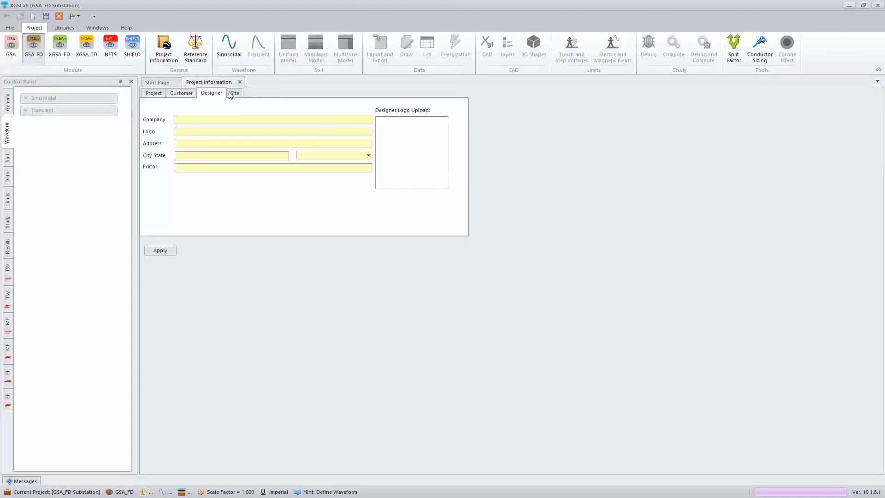
pyautogui.click(235, 94)
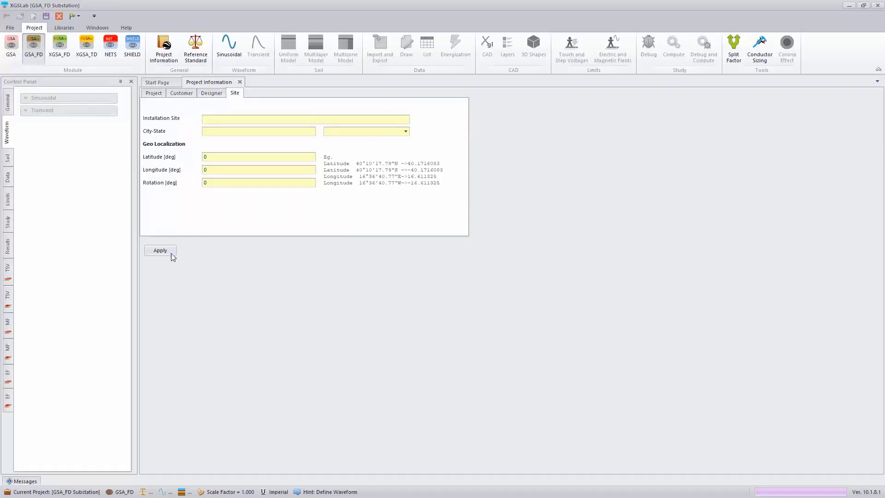
pyautogui.click(159, 253)
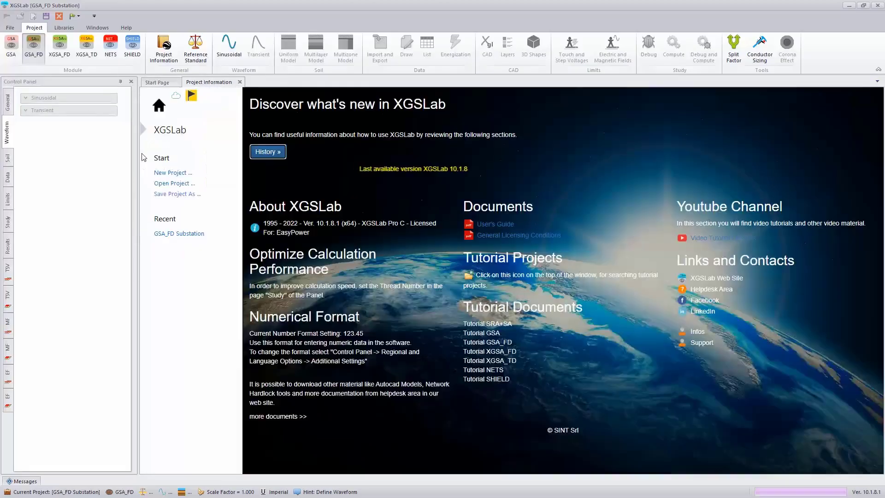
# Step: Set the touch and step voltage and split factor standards to IEEE Std 80-2013 and choose a conductor sizing standard
pyautogui.click(196, 48)
pyautogui.click(110, 110)
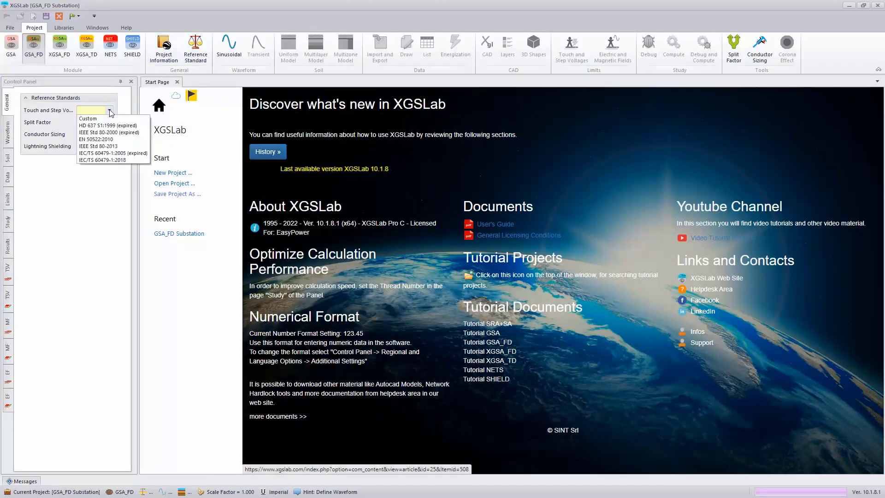
pyautogui.click(111, 125)
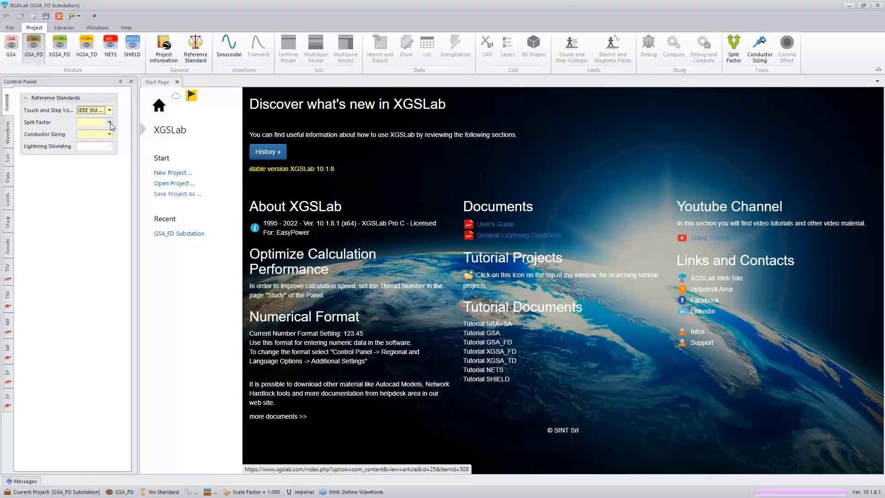
pyautogui.click(109, 122)
pyautogui.click(113, 158)
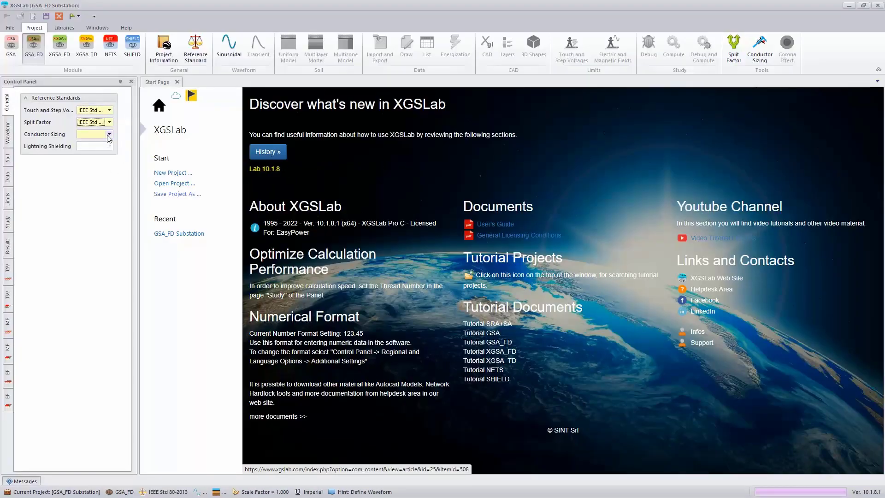
pyautogui.click(109, 134)
pyautogui.click(112, 171)
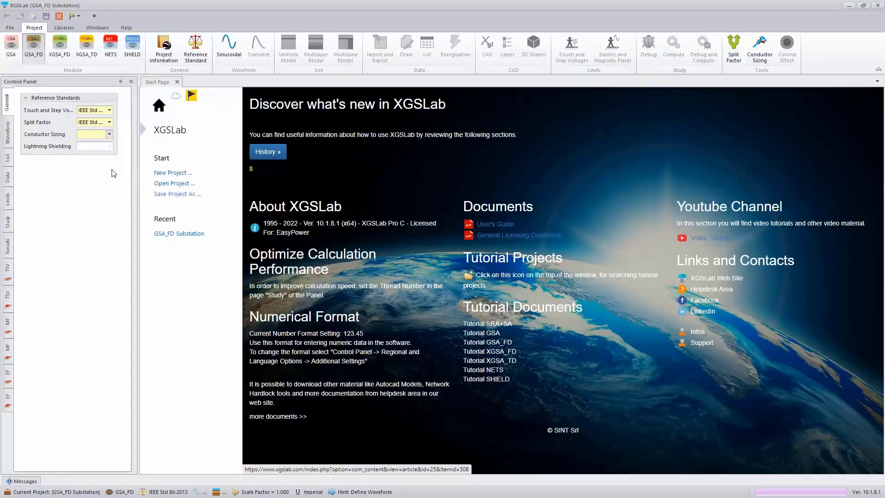
# Step: Define a sinusoidal waveform with a frequency of 60 Hz and apply it
pyautogui.click(229, 46)
pyautogui.click(93, 110)
pyautogui.write('60')
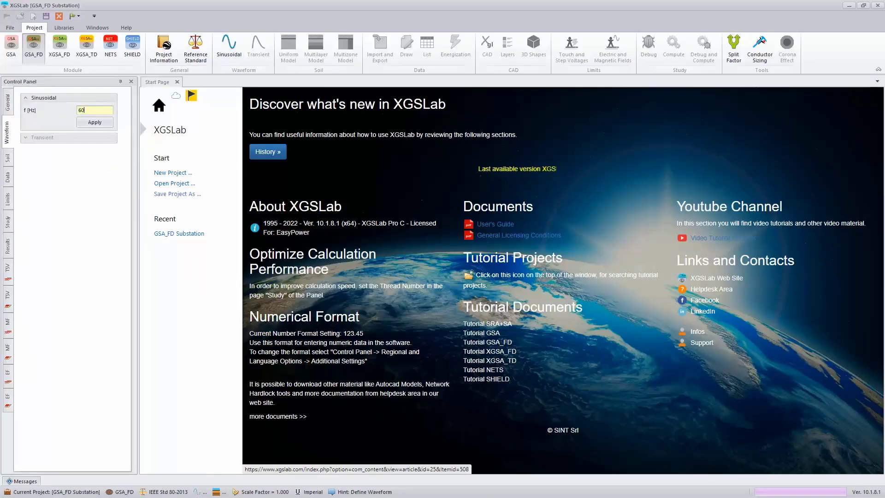
pyautogui.click(103, 124)
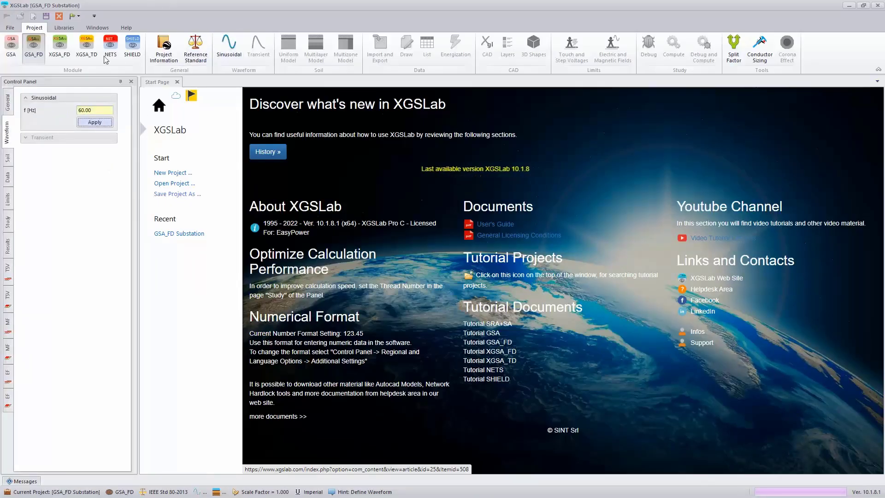
# Step: Choose the multilayer soil model and open its SRA calculation for measured values
pyautogui.click(317, 48)
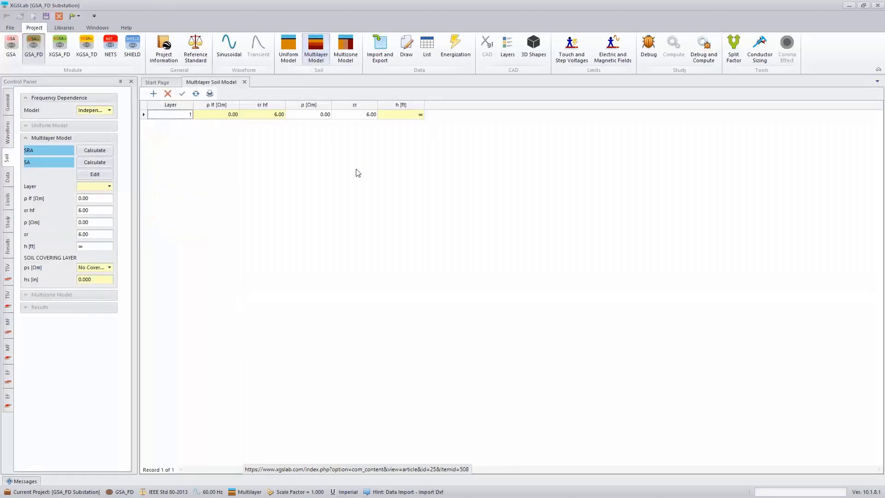
pyautogui.click(103, 141)
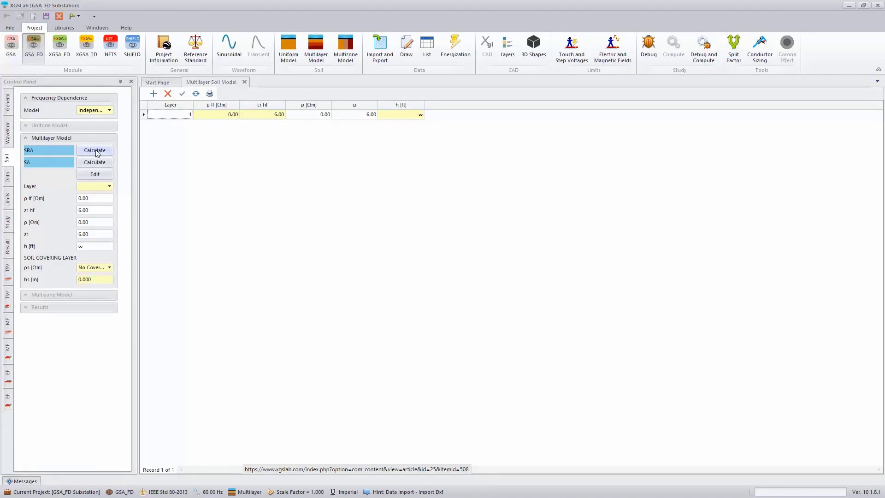
pyautogui.click(95, 150)
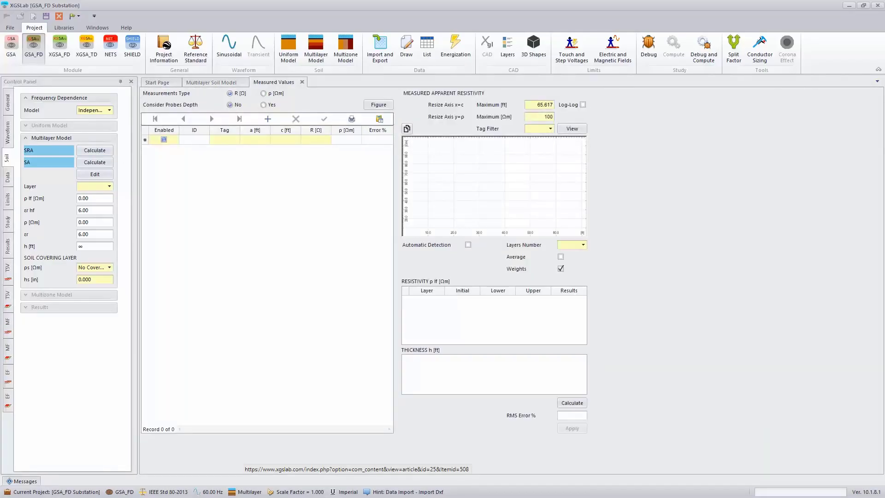
# Step: Copy the A, C and Ohm measurements from Workshop Soil Measurements.xlsx and paste them into XGSLab's measured values table
pyautogui.hotkey('alt', 'Tab')
pyautogui.scroll(1, 479, 256)
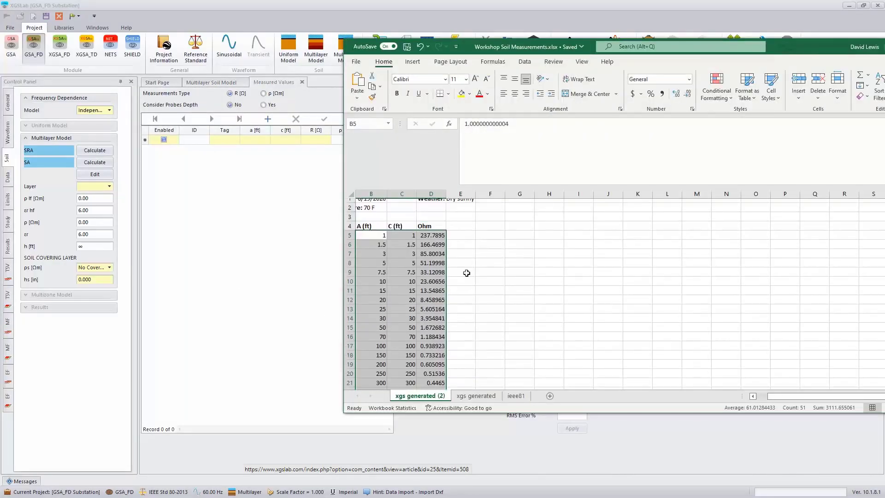
pyautogui.hotkey('ctrl', 'c')
pyautogui.click(340, 119)
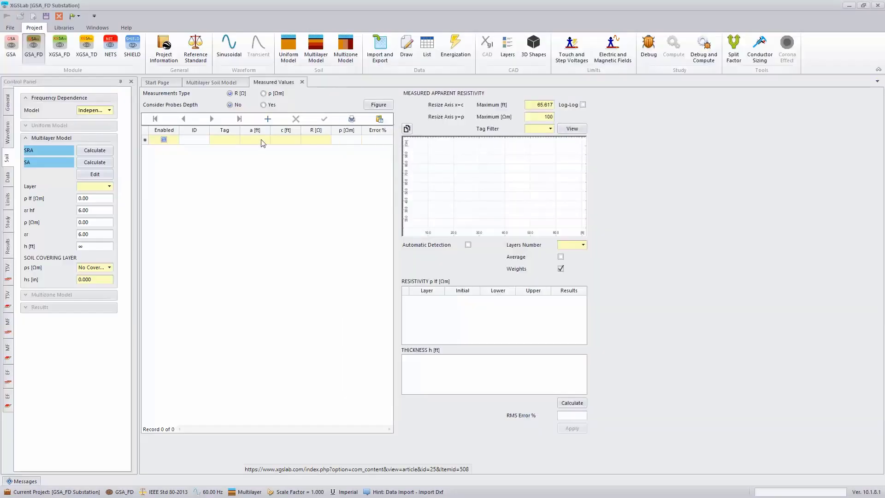
pyautogui.click(378, 121)
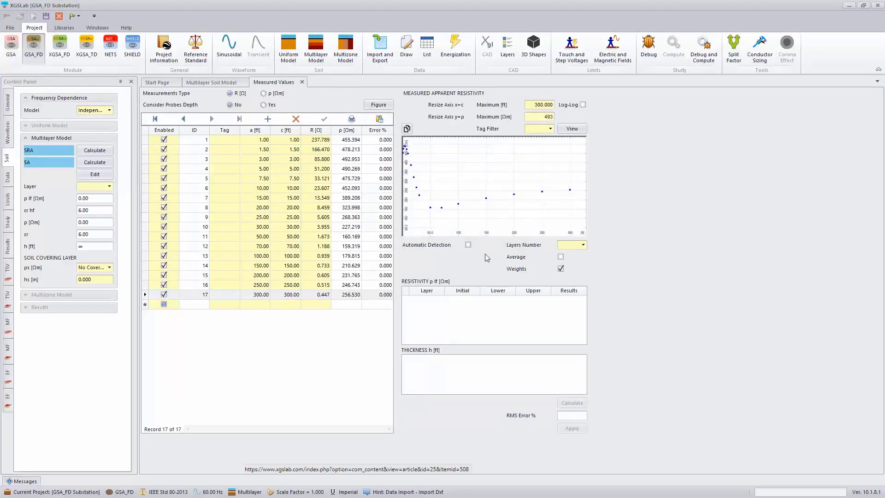
# Step: Calculate the soil layers with automatic detection and apply the result to the multilayer soil model
pyautogui.click(467, 245)
pyautogui.click(571, 403)
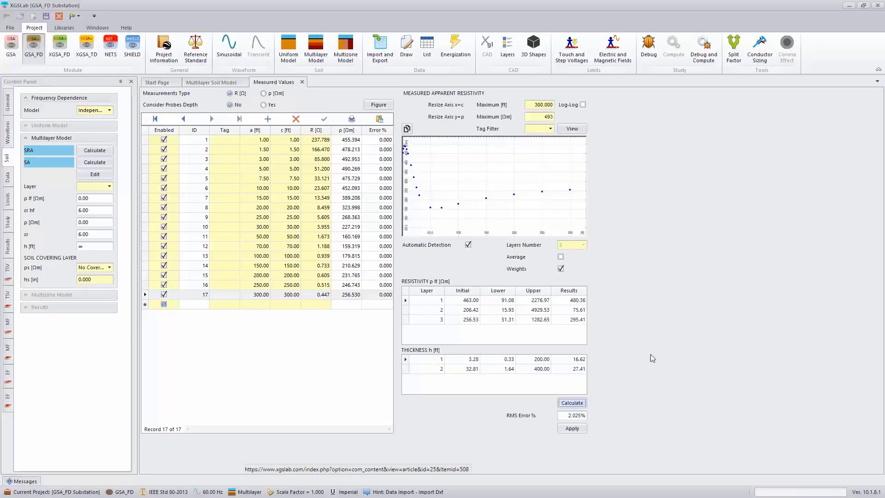
pyautogui.click(575, 429)
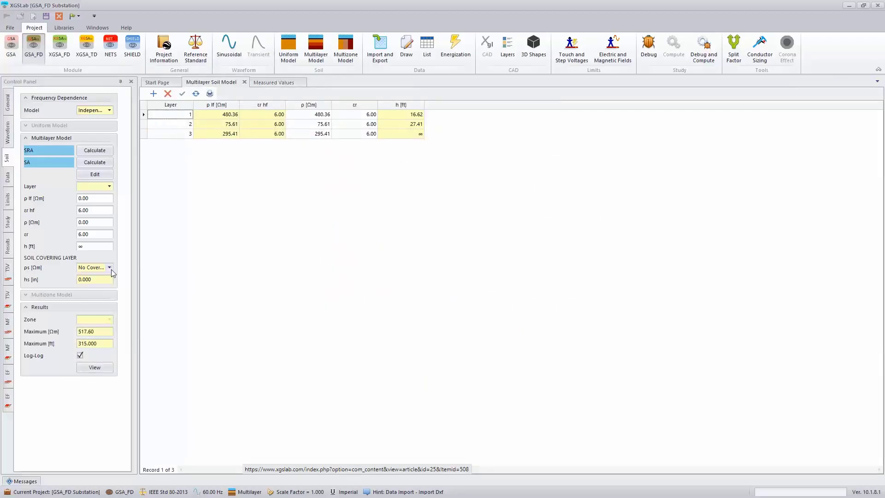
# Step: Set the soil covering layer to Gravel_3000 with a thickness of 4 in
pyautogui.click(110, 268)
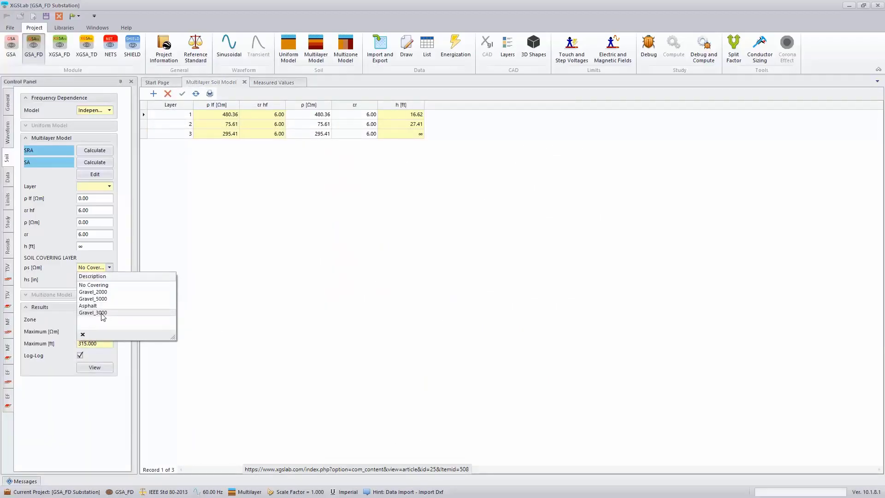
pyautogui.click(102, 313)
pyautogui.click(96, 280)
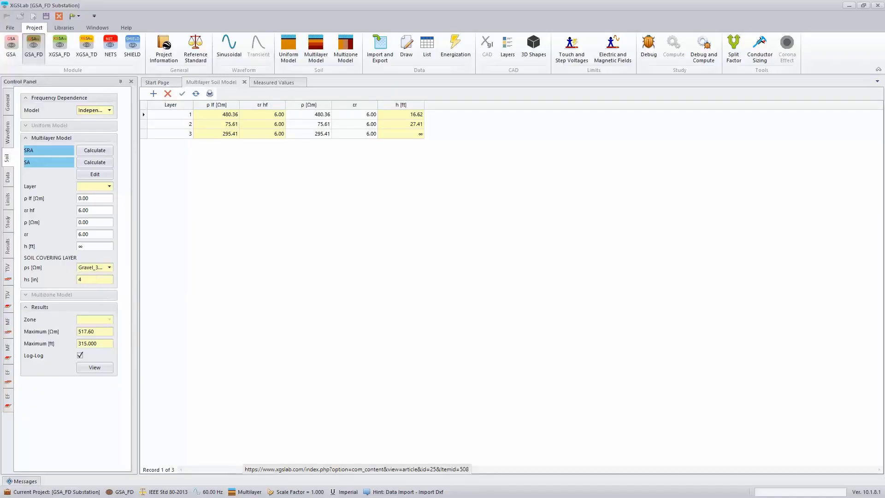
# Step: Plot the soil model results and save the graph image with the caption Soil Model
pyautogui.click(95, 366)
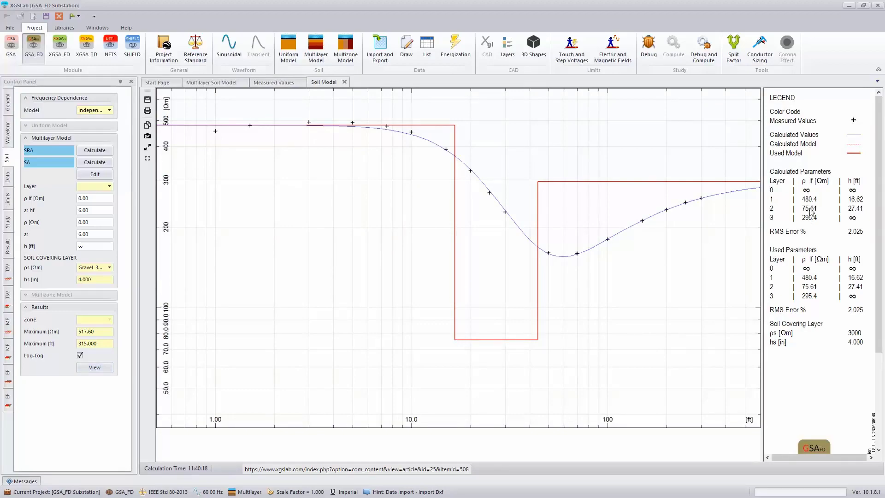
pyautogui.click(147, 135)
pyautogui.click(453, 340)
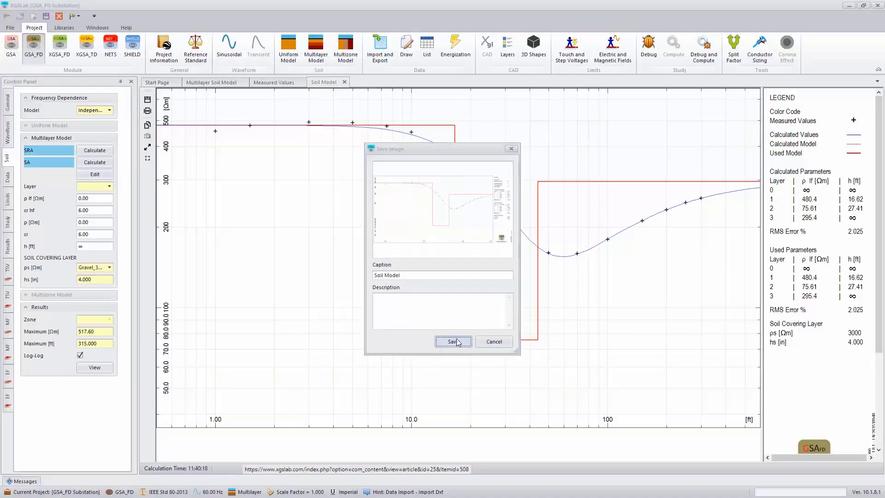
# Step: Set up a dxf import with a scale of 1 cm per CAD unit and select Grounding.dxf as the source file
pyautogui.click(385, 45)
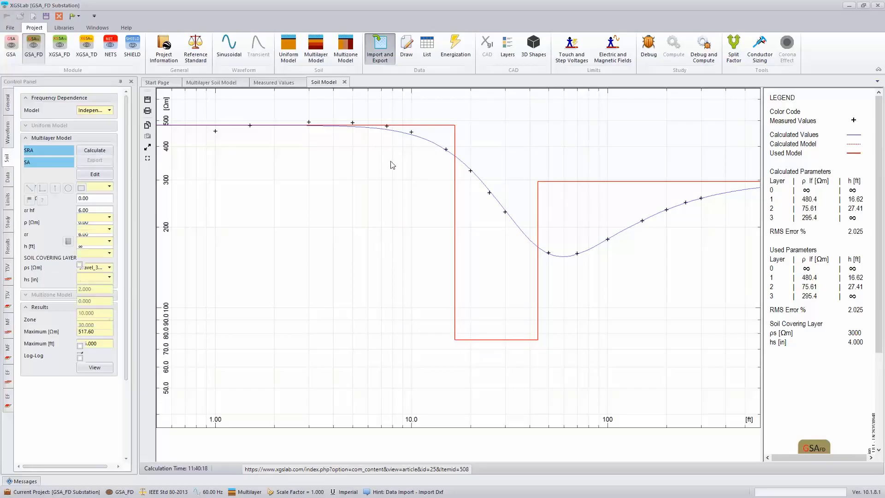
pyautogui.click(384, 114)
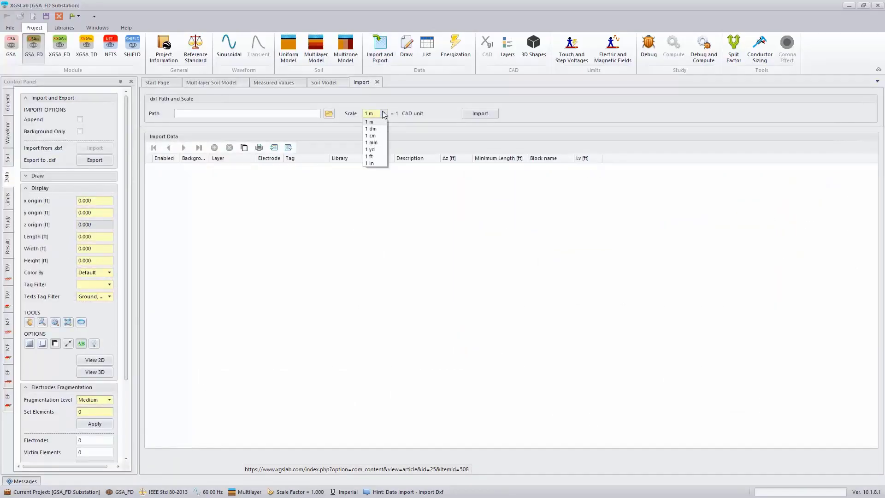
pyautogui.click(370, 135)
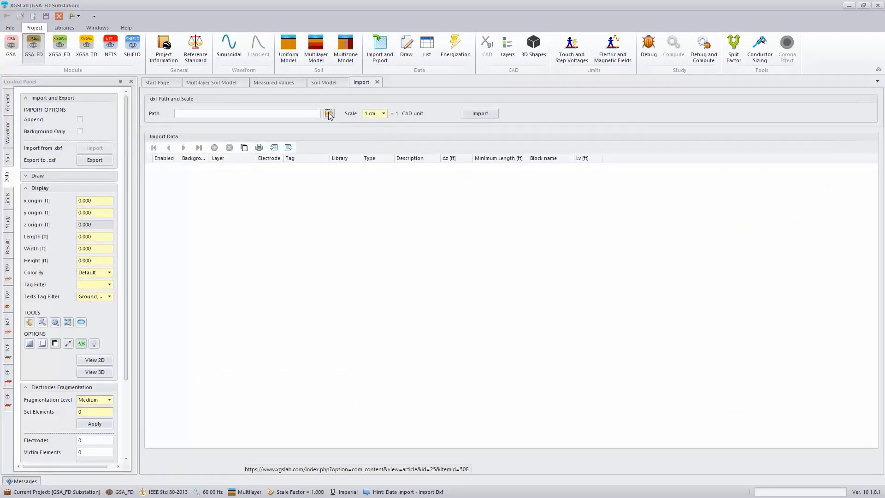
pyautogui.click(330, 114)
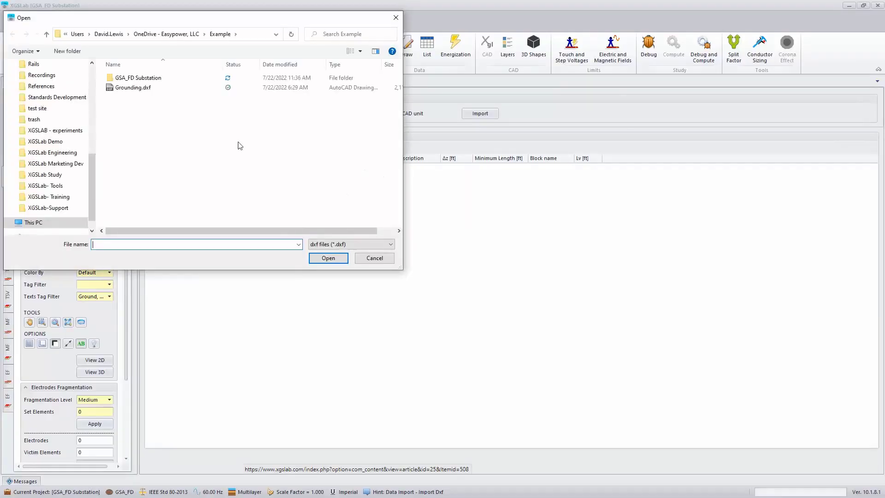
pyautogui.click(138, 88)
pyautogui.click(328, 258)
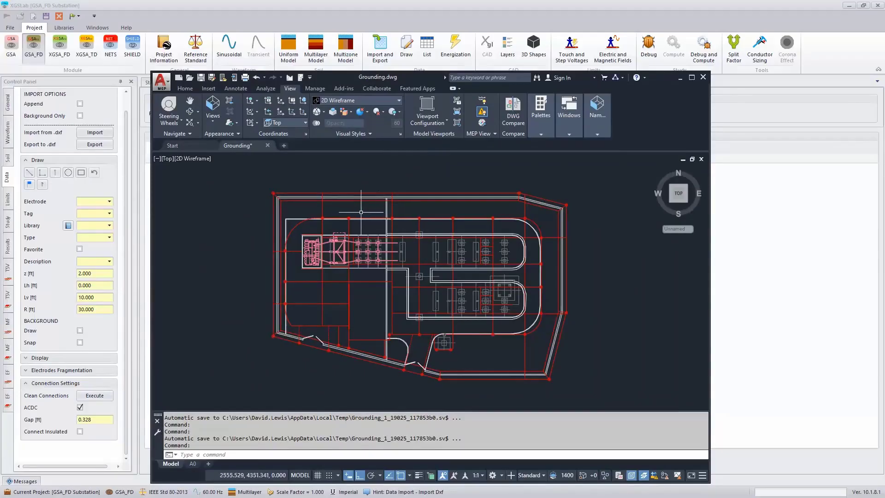
# Step: Switch from the CAD drawing to XGSLab and add an import entry for layer E Grid with electrode 1 and the Conductors library
pyautogui.scroll(5, 341, 220)
pyautogui.scroll(2, 341, 220)
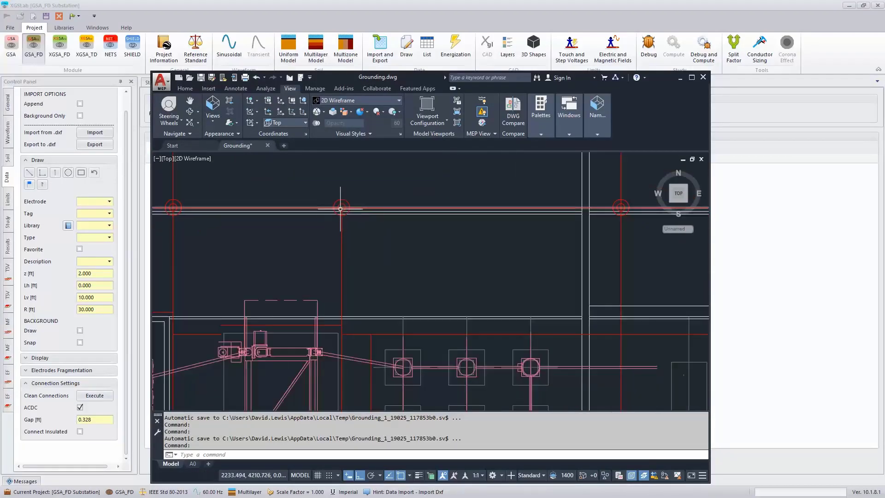
pyautogui.click(329, 7)
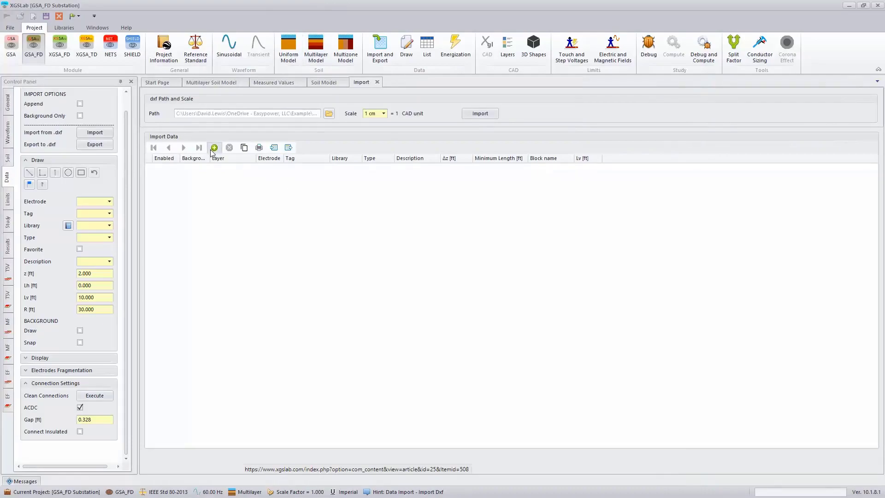
pyautogui.click(214, 148)
pyautogui.click(486, 149)
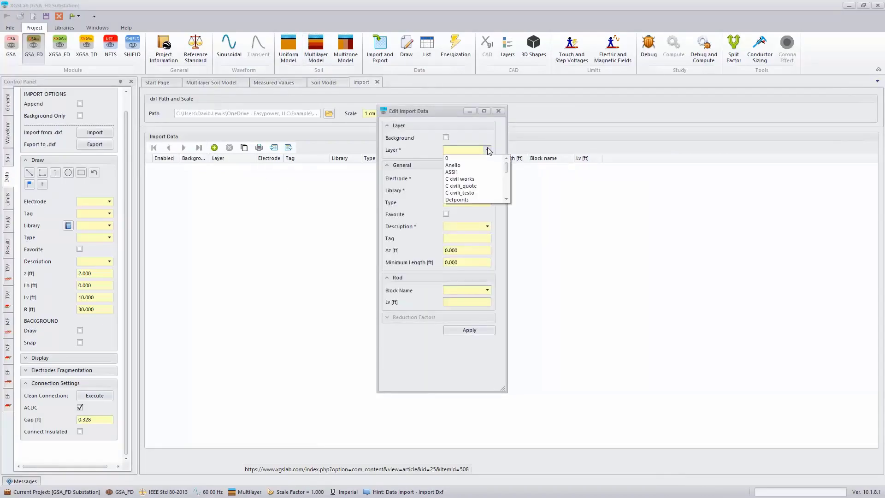
pyautogui.scroll(-1, 481, 165)
pyautogui.click(476, 189)
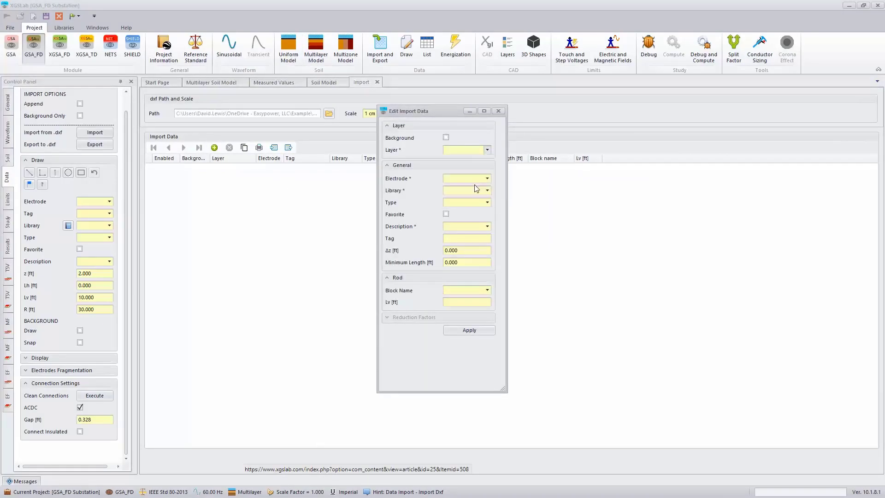
pyautogui.click(487, 179)
pyautogui.click(479, 189)
pyautogui.click(487, 190)
pyautogui.click(476, 205)
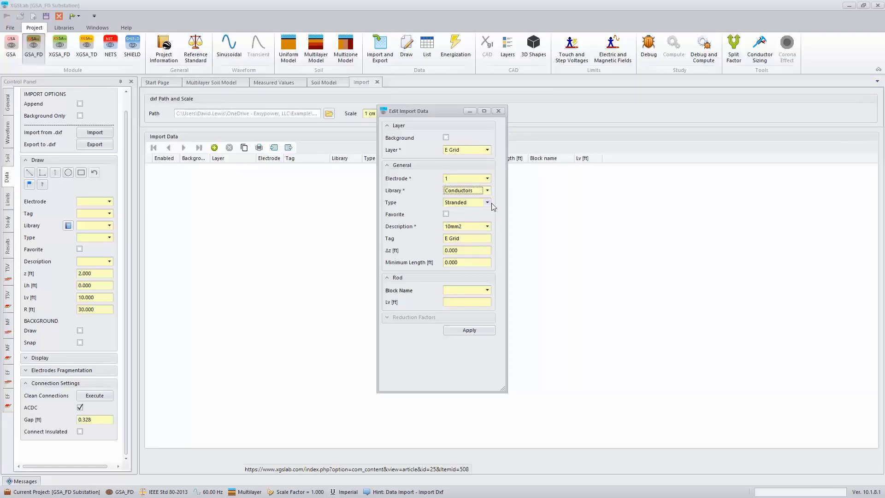
# Step: Give the entry the Stranded AWG 4/0 str conductor, tag Ground and a Δz of 1.5 ft, and apply it
pyautogui.click(486, 202)
pyautogui.click(474, 210)
pyautogui.click(487, 226)
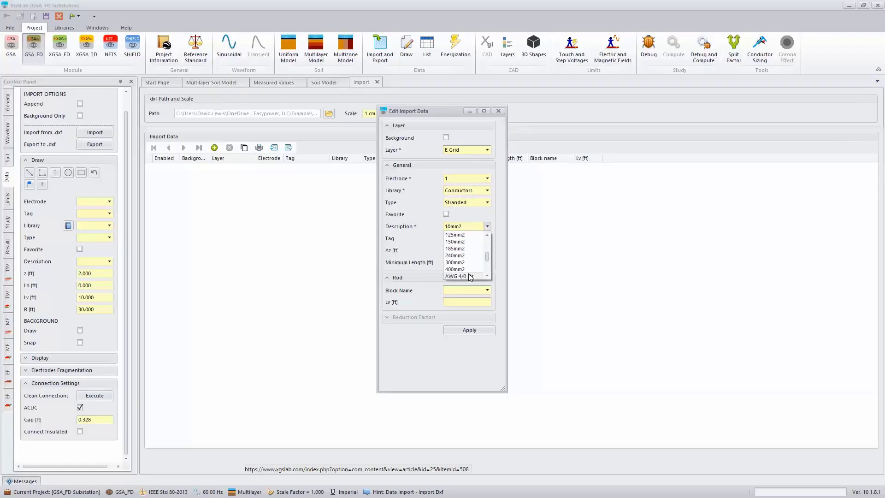
pyautogui.click(468, 273)
pyautogui.press('Tab')
pyautogui.write('G')
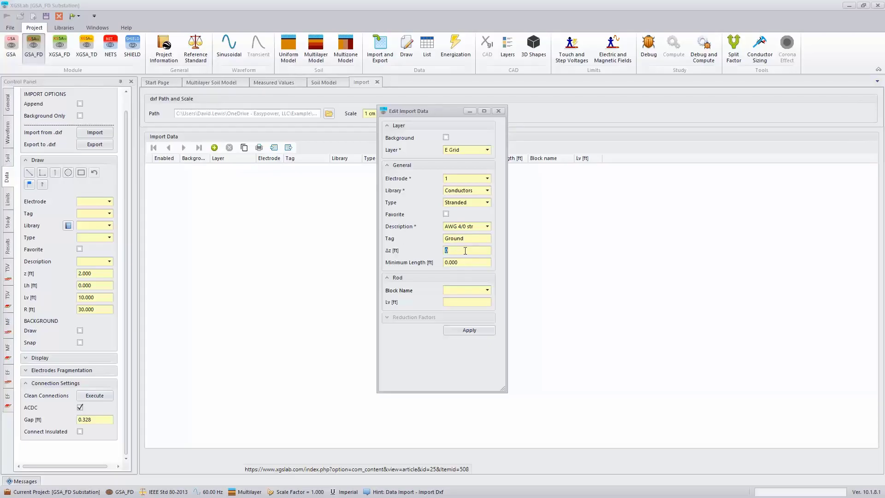
pyautogui.click(482, 330)
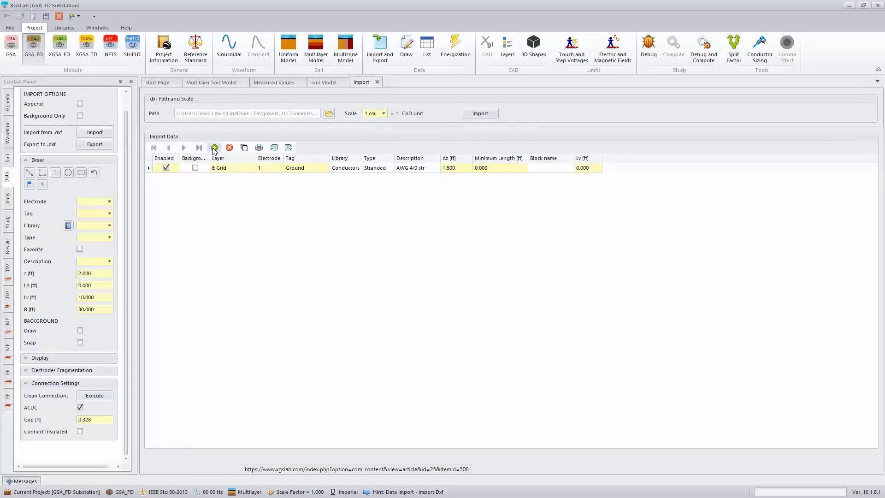
# Step: Add a second import entry for layer E Grid, assigned to electrode 1 and the Conductors library
pyautogui.doubleClick(507, 168)
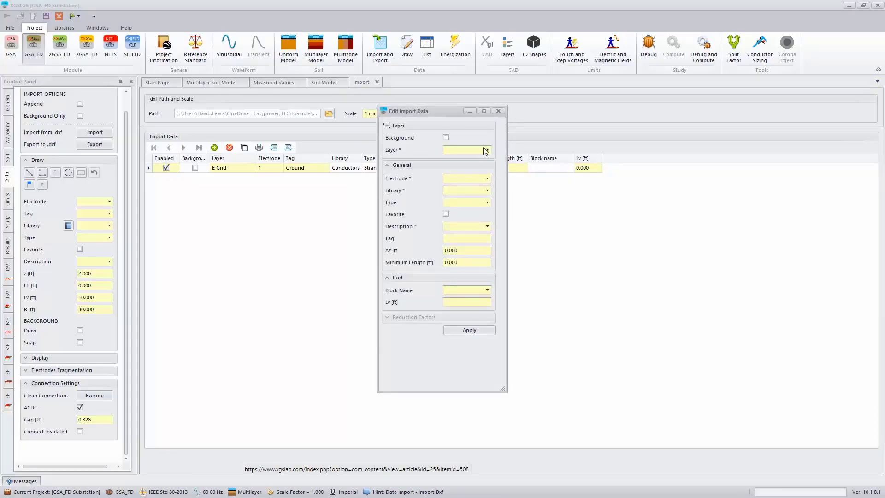
pyautogui.click(485, 150)
pyautogui.scroll(-1, 482, 182)
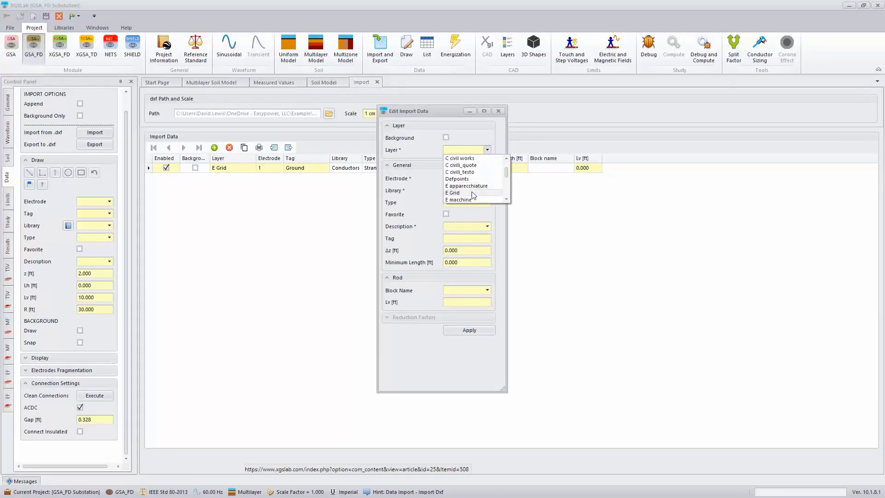
pyautogui.click(472, 193)
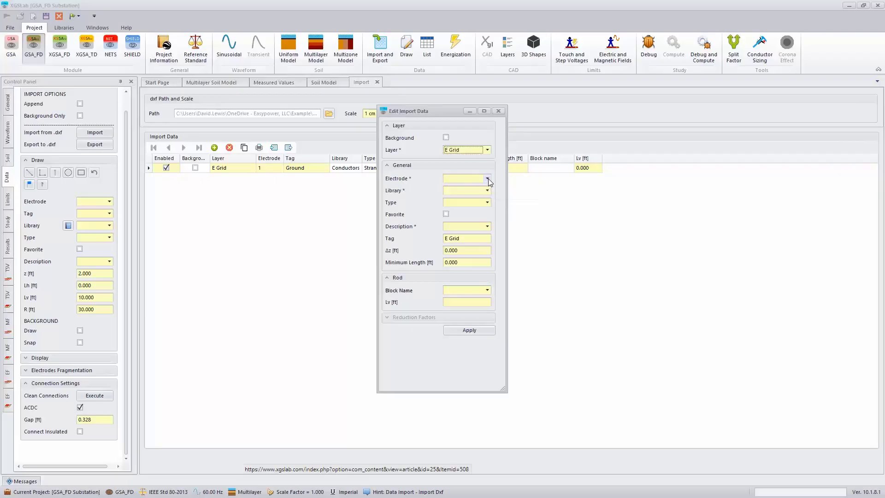
pyautogui.click(488, 178)
pyautogui.click(458, 186)
pyautogui.click(487, 190)
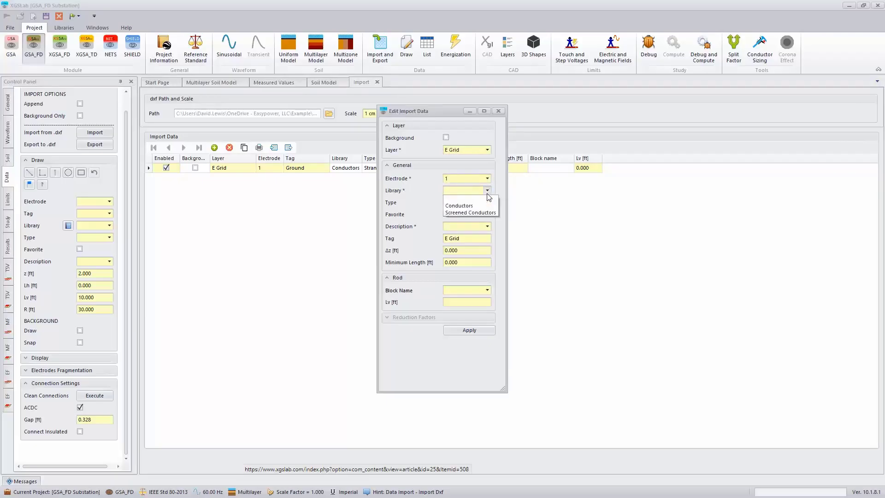
pyautogui.click(481, 198)
# Step: Set the second entry to the Solid Ø3/4" Rod conductor with tag Rod and a Δz of 1.5 ft
pyautogui.click(486, 202)
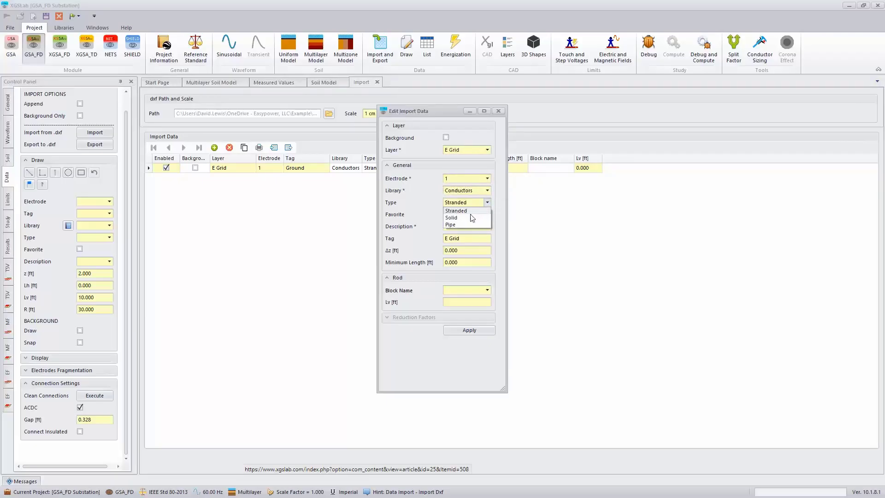
pyautogui.click(481, 217)
pyautogui.click(487, 226)
pyautogui.moveTo(489, 244); pyautogui.dragTo(489, 260)
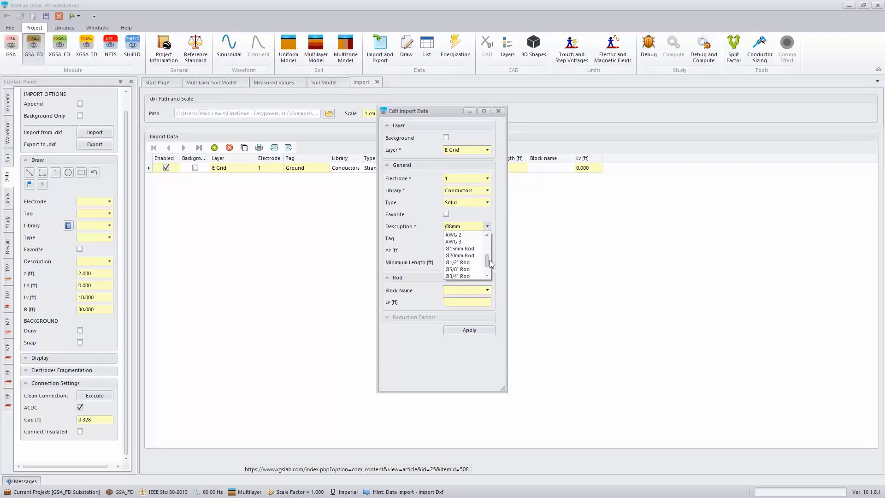
pyautogui.click(466, 275)
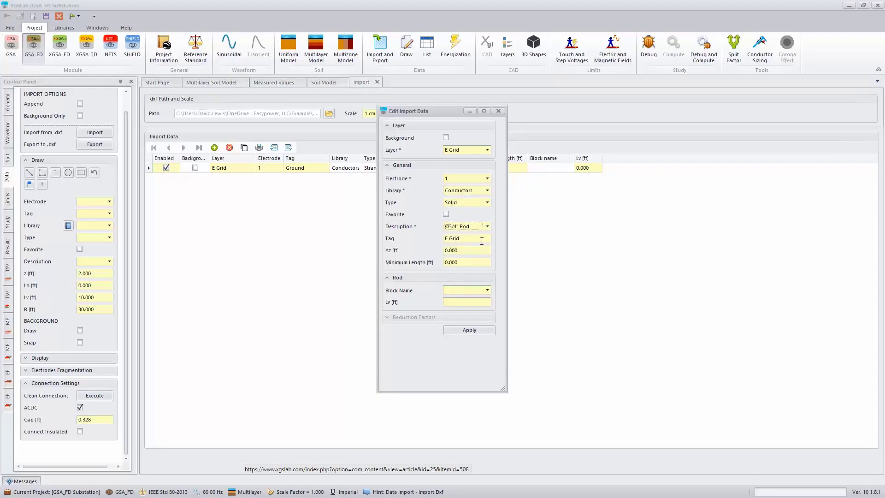
pyautogui.press('Tab')
pyautogui.write('Rod')
pyautogui.click(446, 250)
pyautogui.write('1.5')
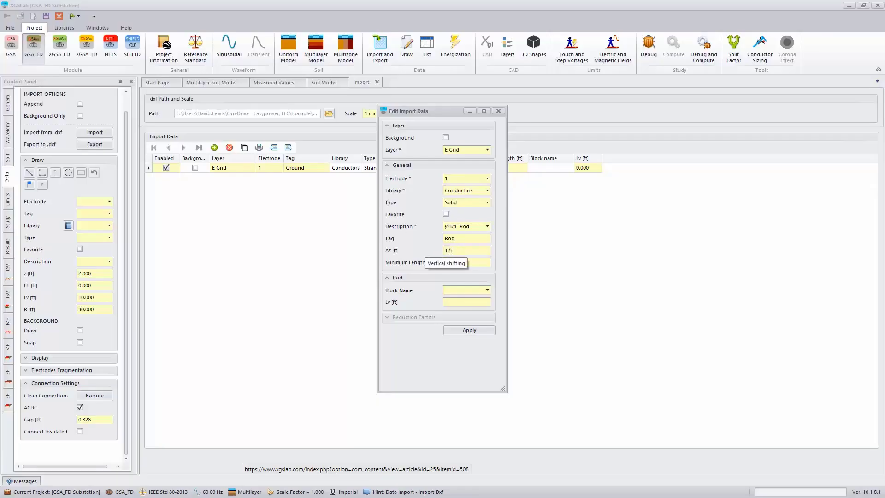
# Step: Assign the block name Rod with an Lv of 10 ft to the rod entry and apply it
pyautogui.click(487, 291)
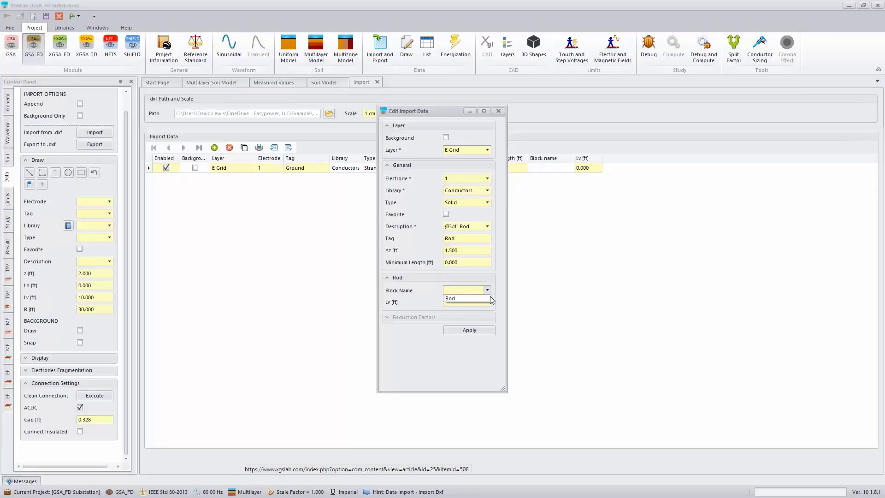
pyautogui.click(465, 301)
pyautogui.click(464, 302)
pyautogui.write('10')
pyautogui.click(479, 333)
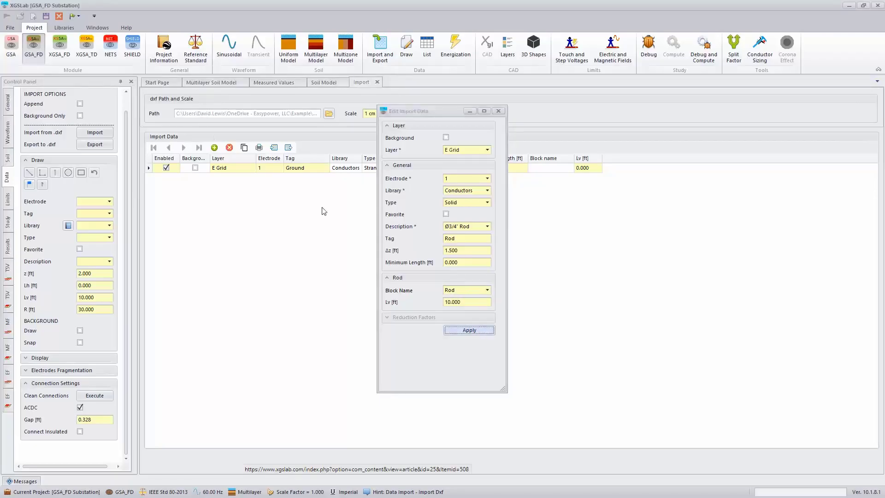
# Step: Add the layer C civil works to the import data as a background entry
pyautogui.click(215, 149)
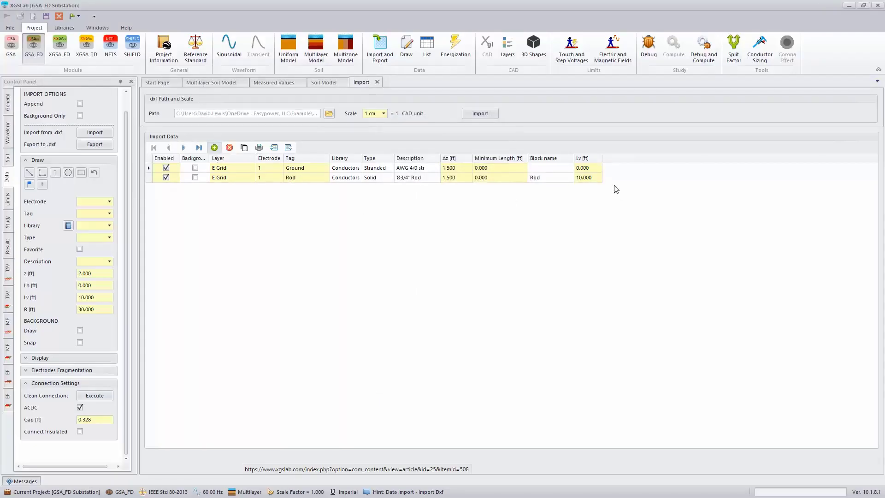
pyautogui.click(487, 151)
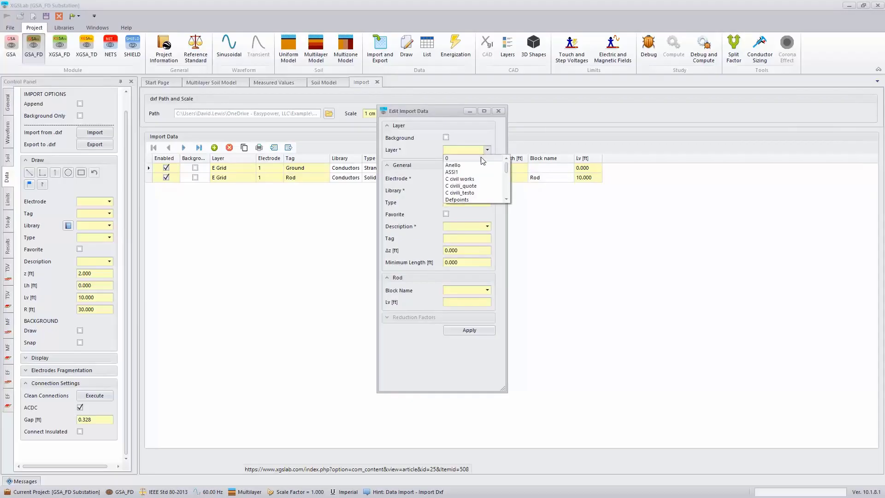
pyautogui.click(445, 139)
pyautogui.click(446, 138)
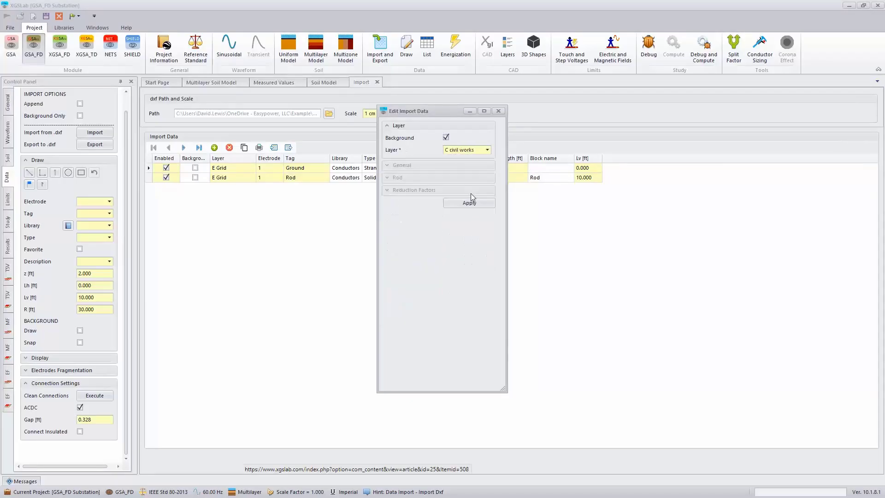
pyautogui.click(469, 202)
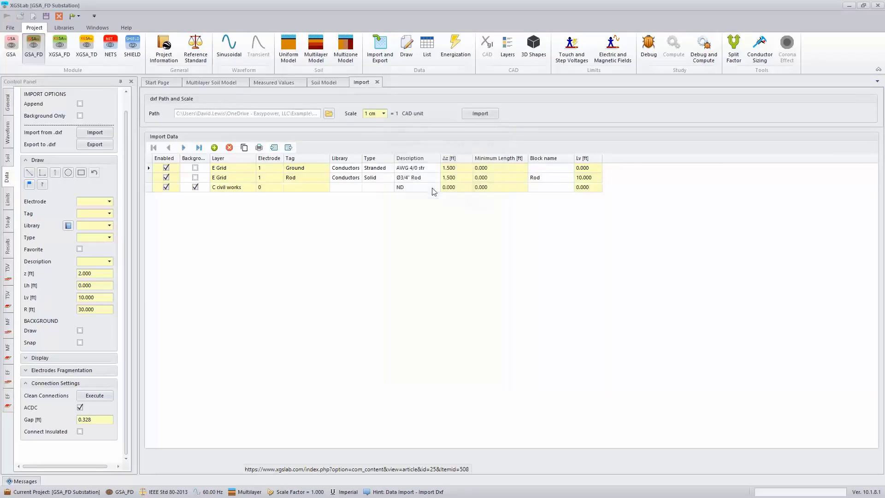
# Step: Run the dxf import and open the drawing view of the imported grounding grid
pyautogui.click(483, 114)
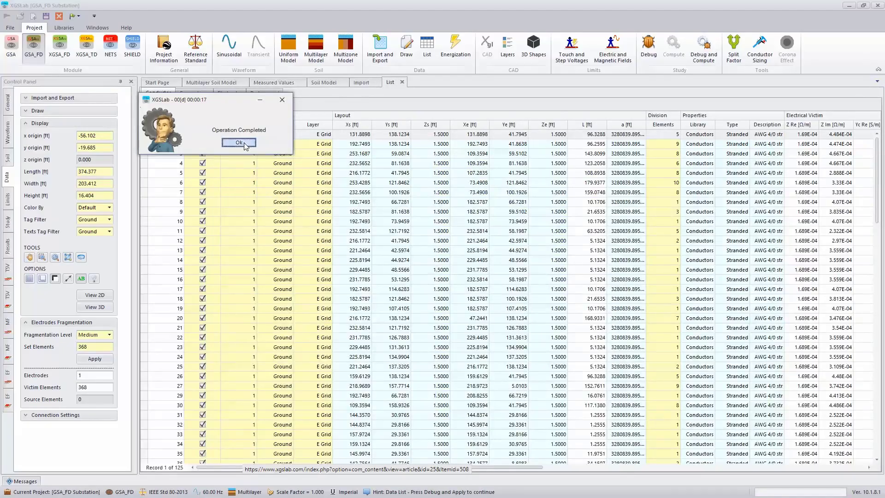
pyautogui.click(244, 143)
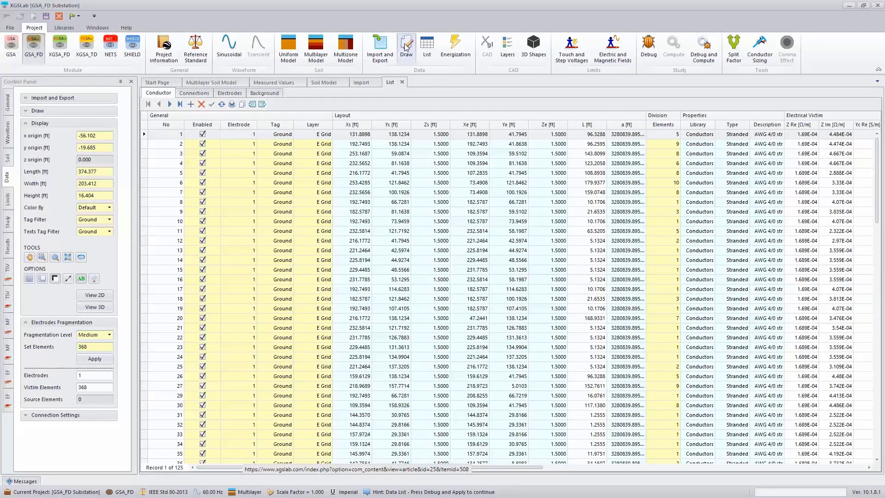
pyautogui.click(406, 46)
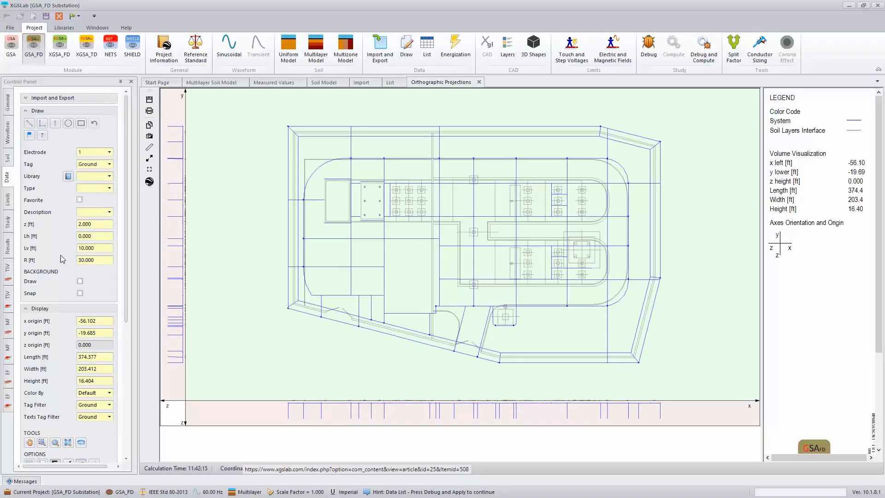
# Step: Filter the displayed conductors by tag so that only Rod is selected
pyautogui.scroll(-1, 69, 263)
pyautogui.scroll(-1, 65, 339)
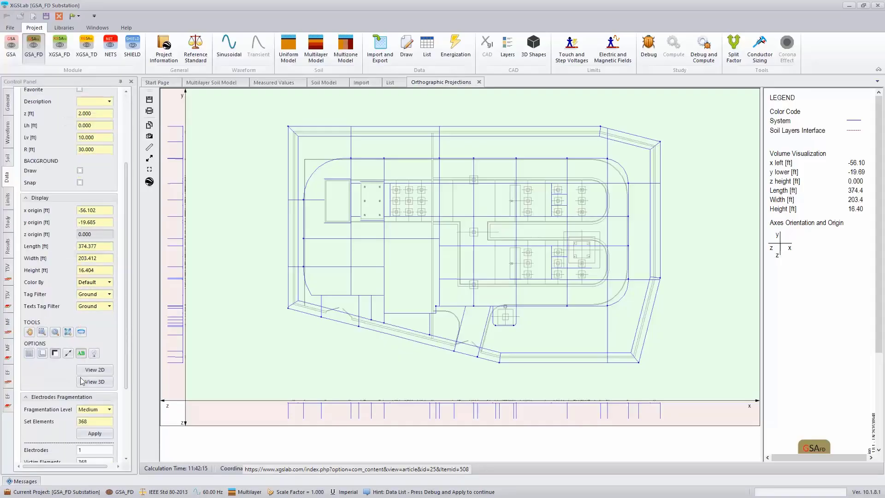
pyautogui.click(110, 294)
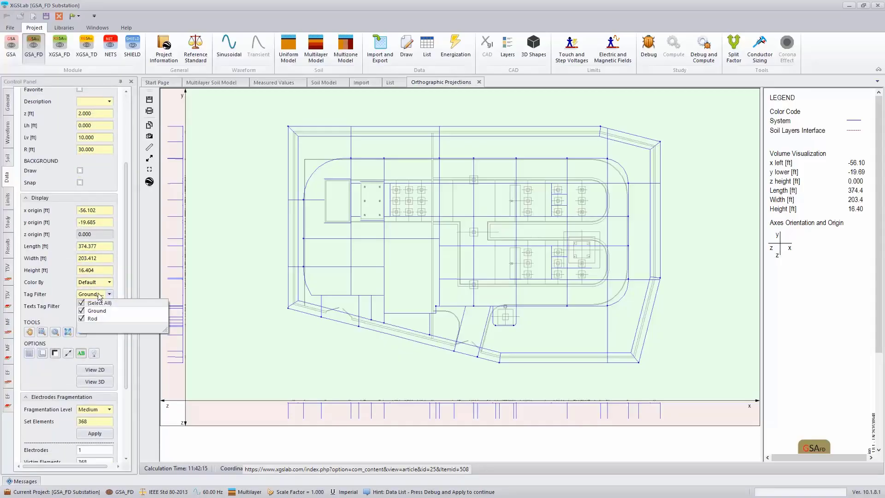
pyautogui.click(82, 303)
pyautogui.click(82, 302)
pyautogui.click(82, 317)
pyautogui.click(74, 339)
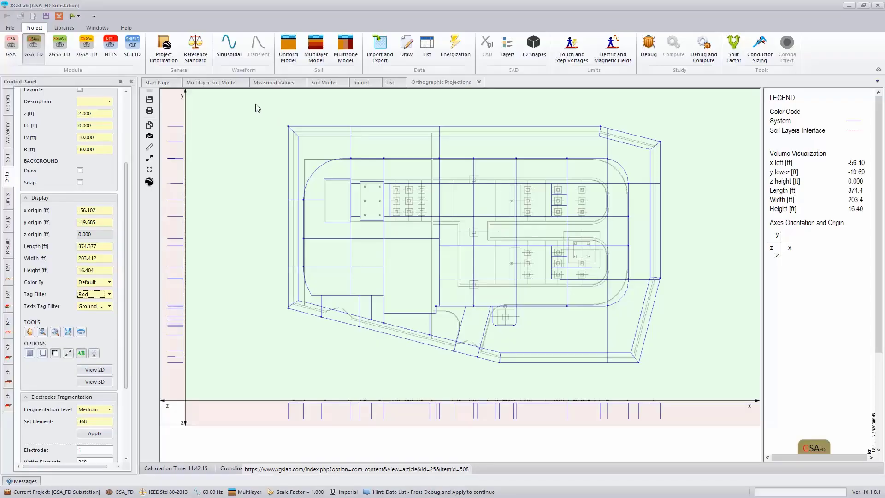
# Step: Select all the rods in the plan and set their end depth Ze to 21.5 ft in the Conductor Editor
pyautogui.moveTo(253, 101); pyautogui.dragTo(680, 376)
pyautogui.rightClick(684, 370)
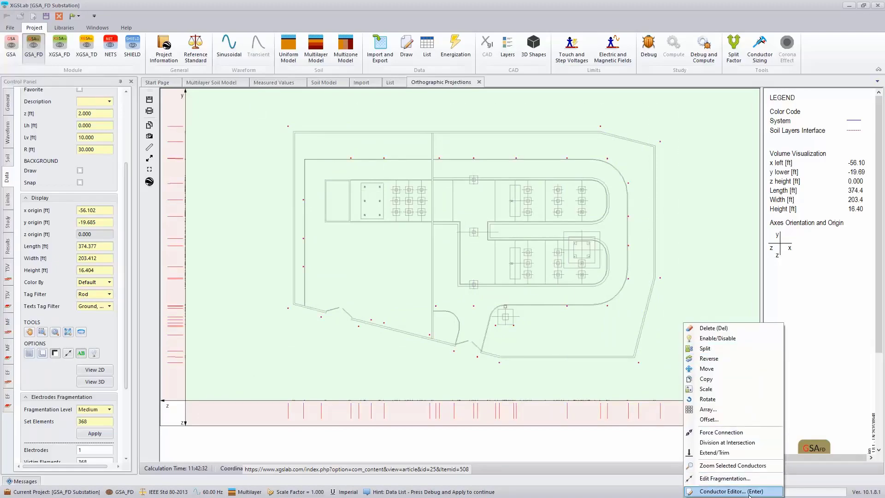
pyautogui.click(739, 476)
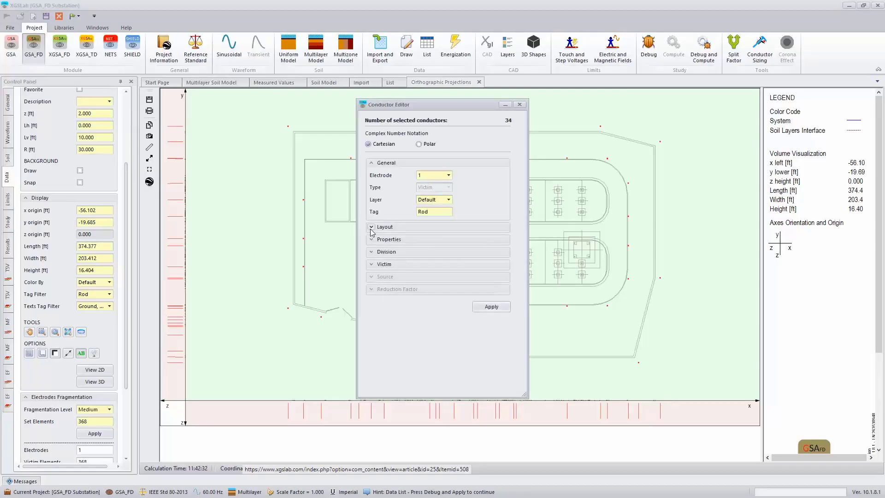
pyautogui.click(372, 227)
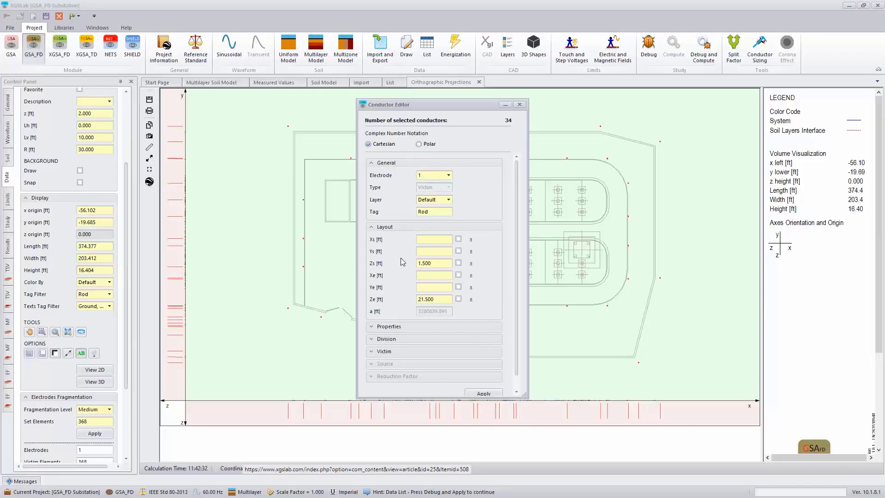
pyautogui.click(418, 298)
pyautogui.click(483, 381)
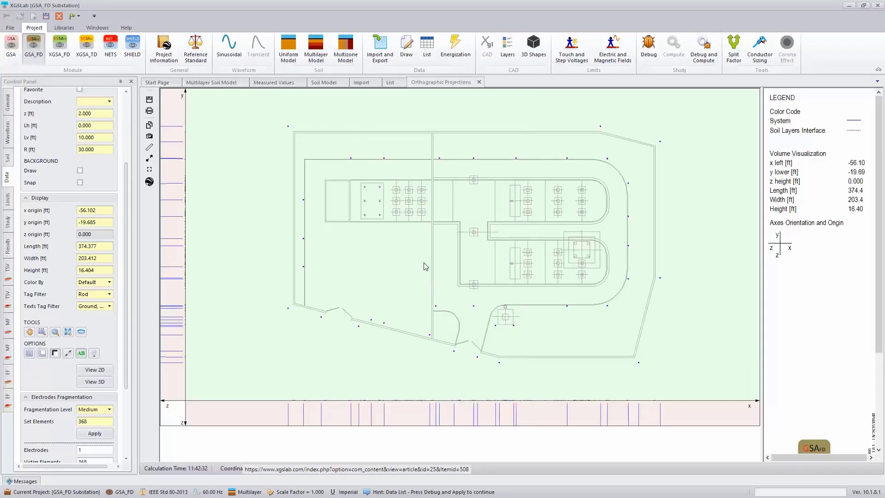
# Step: Restore the Ground tag in the display filter so both Ground and Rod conductors are included
pyautogui.click(109, 294)
pyautogui.click(89, 311)
pyautogui.click(60, 305)
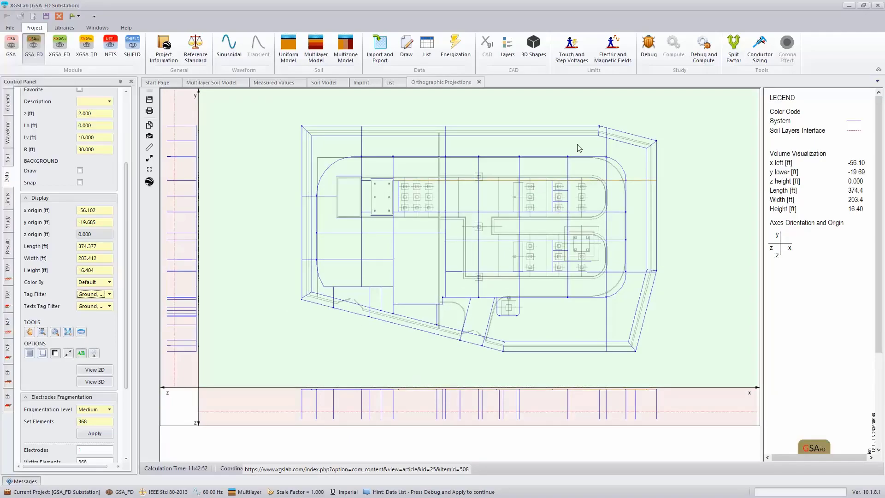
# Step: Inject 10000 A at the start of the grid conductor beside the upper-left equipment bay in its victim data (Jes)
pyautogui.click(409, 193)
pyautogui.rightClick(410, 189)
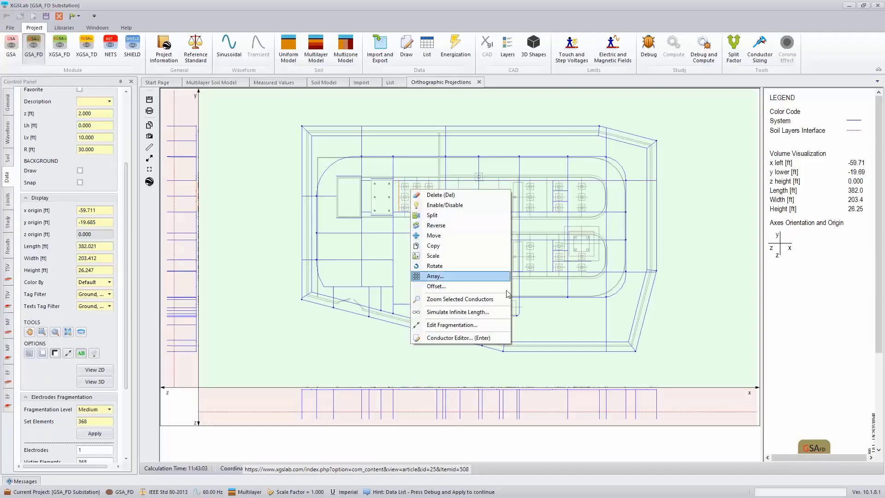
pyautogui.click(459, 336)
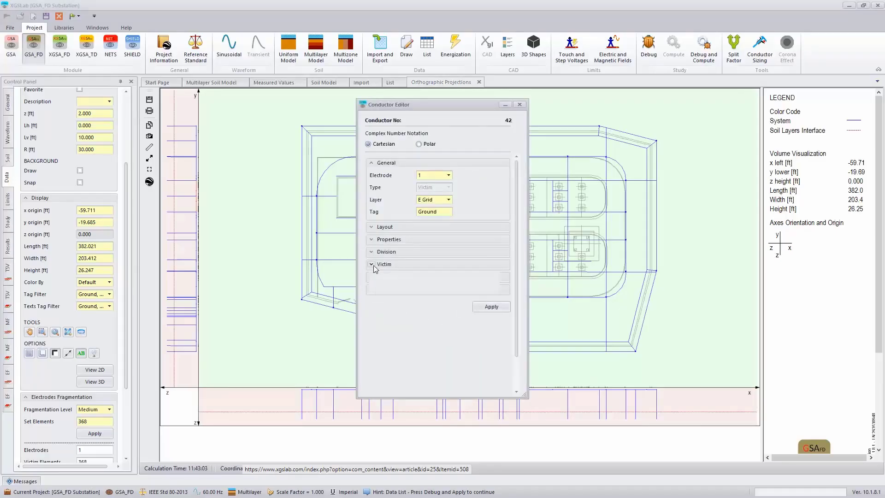
pyautogui.click(430, 277)
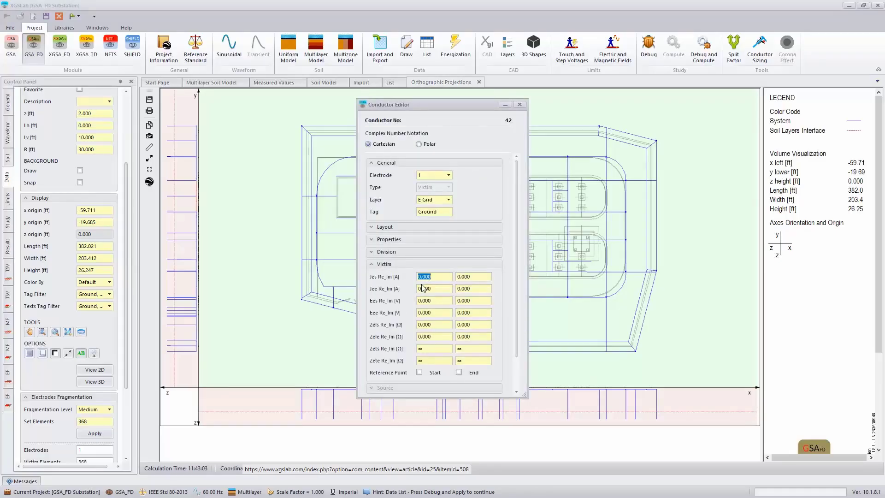
pyautogui.write('10')
pyautogui.scroll(-2, 412, 236)
pyautogui.click(489, 381)
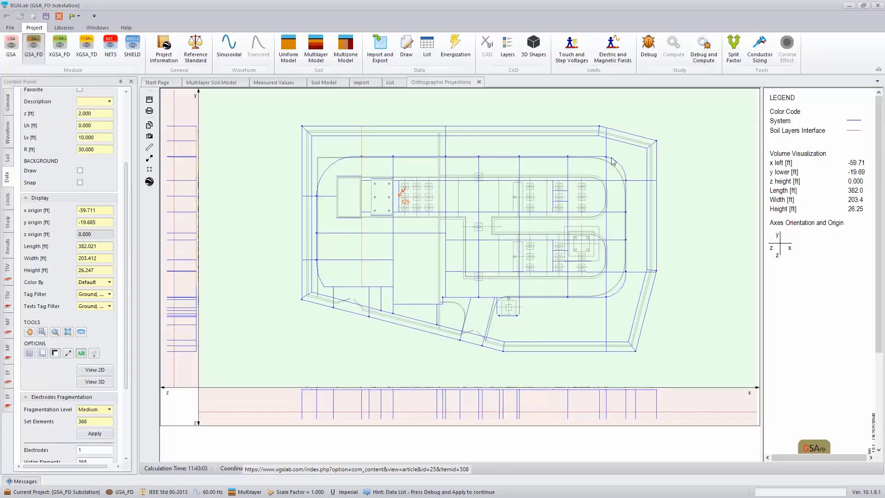
# Step: Debug and compute the grounding system, then view the GPR and earthing impedance results
pyautogui.click(703, 48)
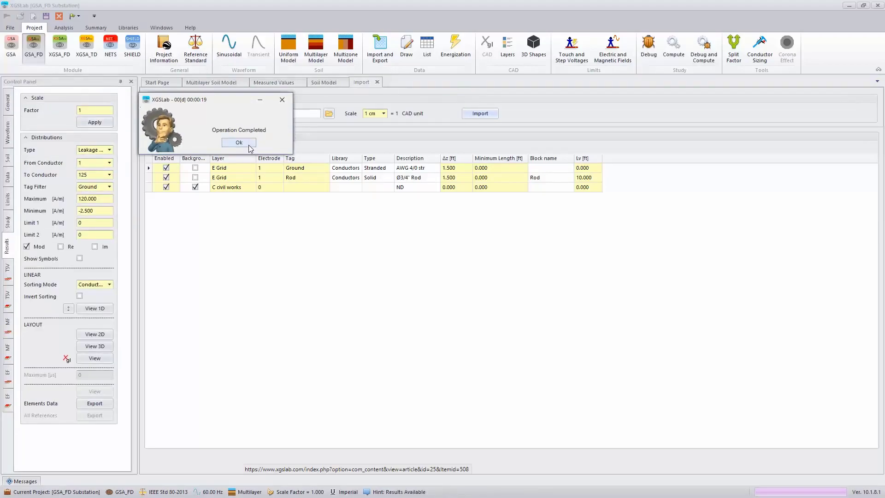
pyautogui.click(239, 143)
pyautogui.click(20, 44)
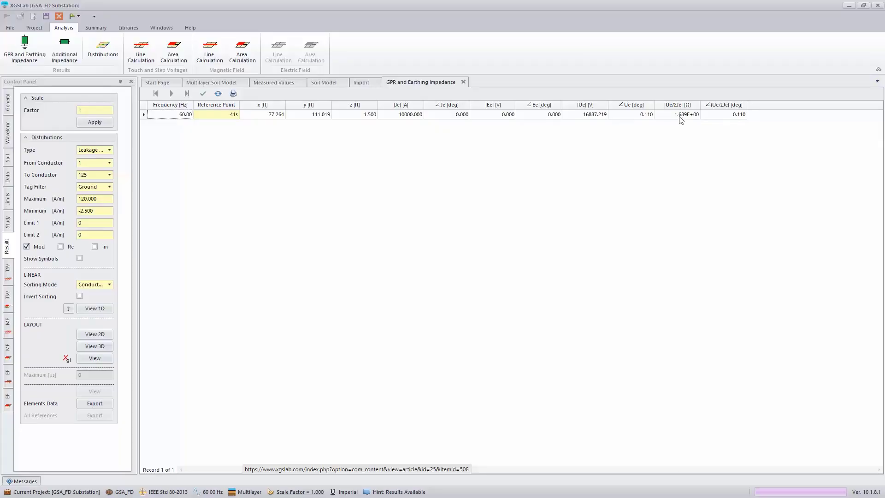
# Step: Calculate the IEEE Std 80-2013 touch and step voltage limits for tf 0.25 s and 50 kg body weight, and apply them
pyautogui.click(140, 49)
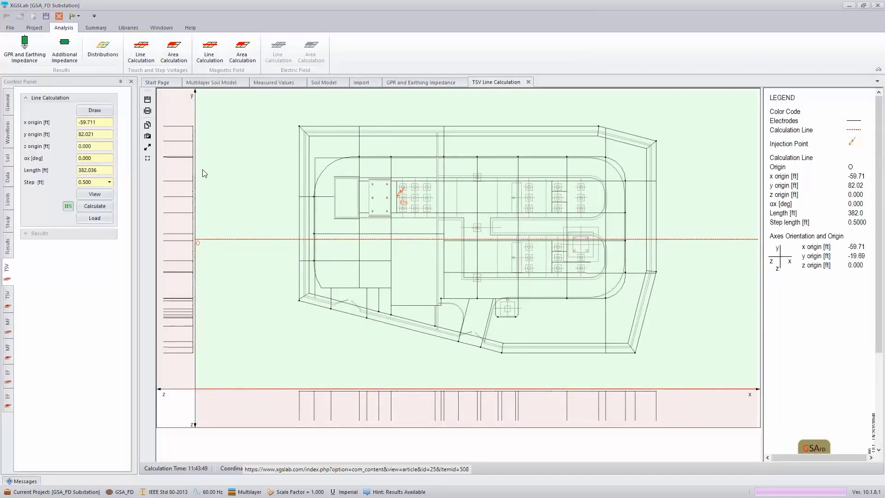
pyautogui.click(34, 27)
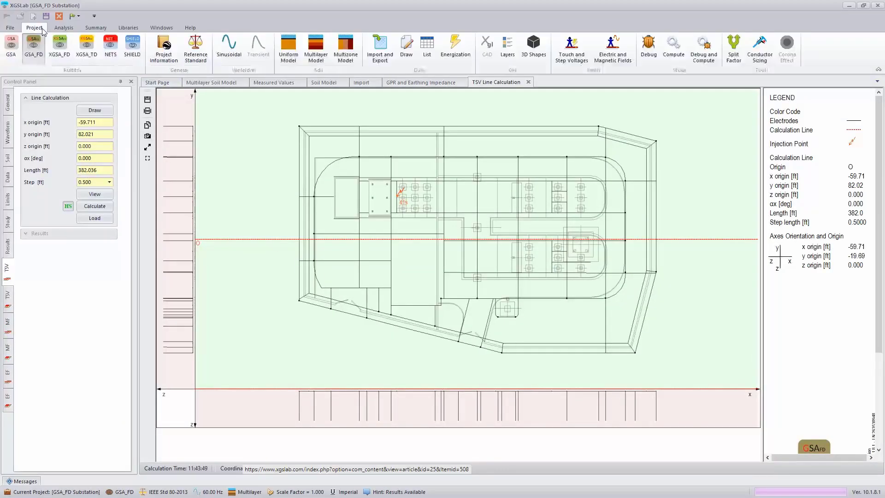
pyautogui.click(569, 52)
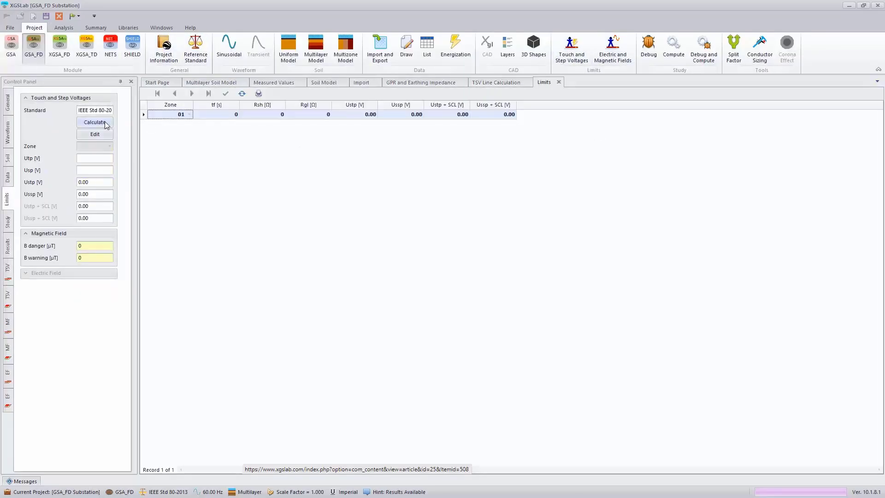
pyautogui.click(105, 123)
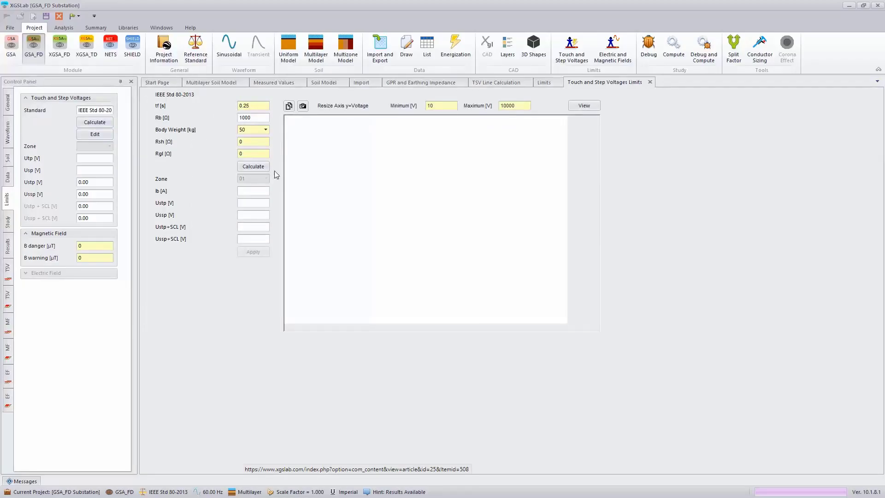
pyautogui.click(251, 252)
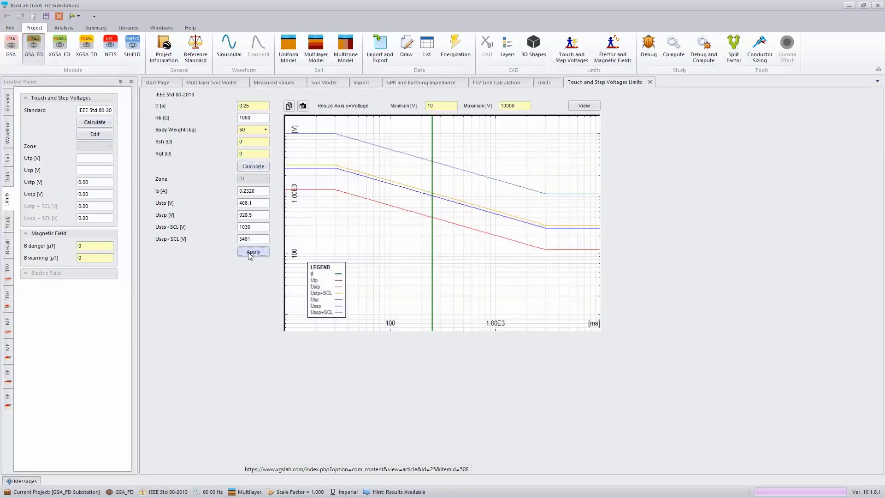
# Step: Draw a touch and step voltage calculation line about 249 ft long, nearly horizontal across the substation, with a 1 ft step
pyautogui.click(63, 27)
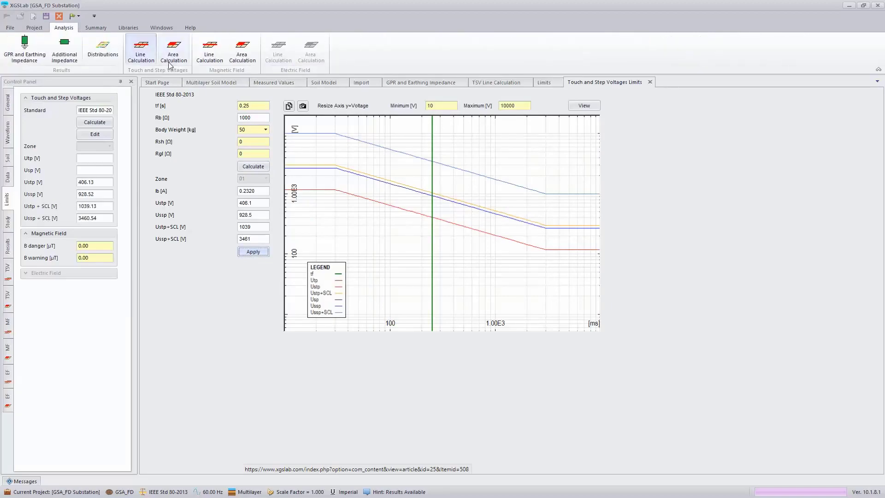
pyautogui.click(151, 63)
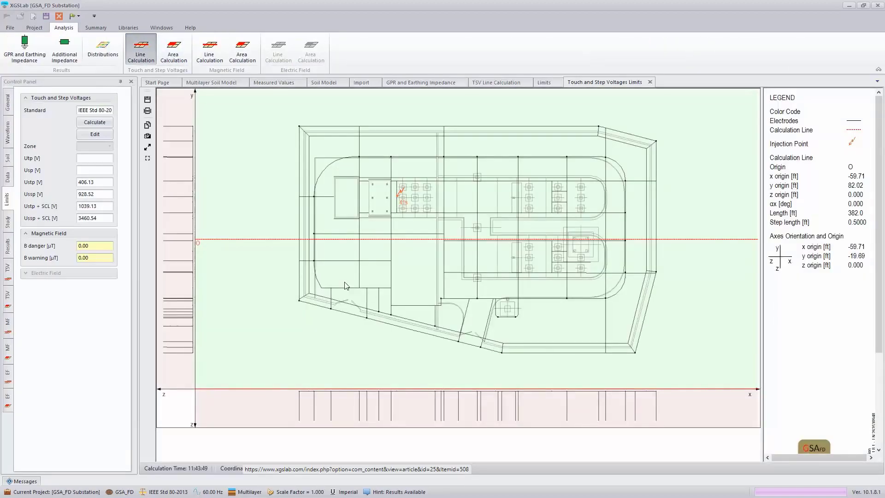
pyautogui.click(102, 111)
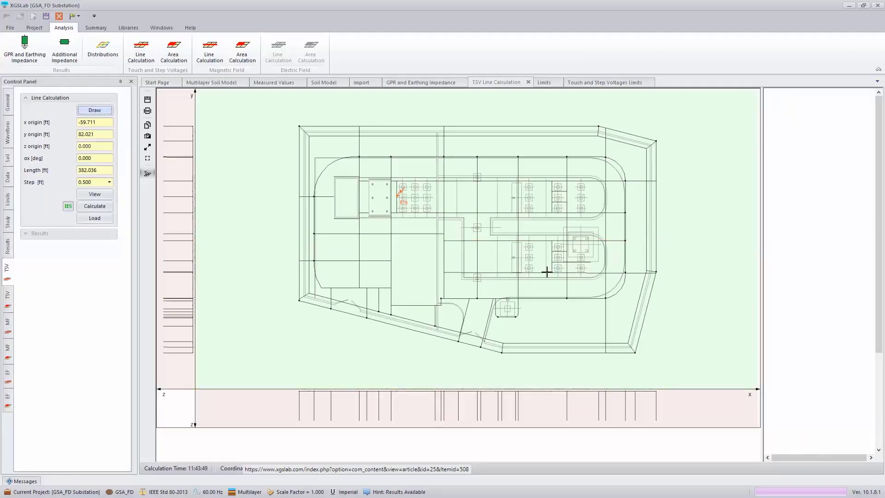
pyautogui.click(660, 252)
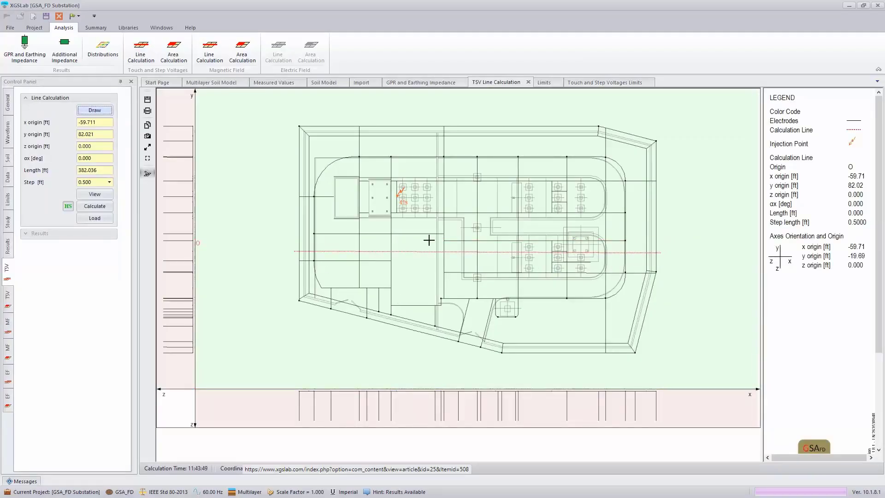
# Step: Calculate touch and step voltages along the line and plot the results with the soil covering layer (SCL) included
pyautogui.click(103, 210)
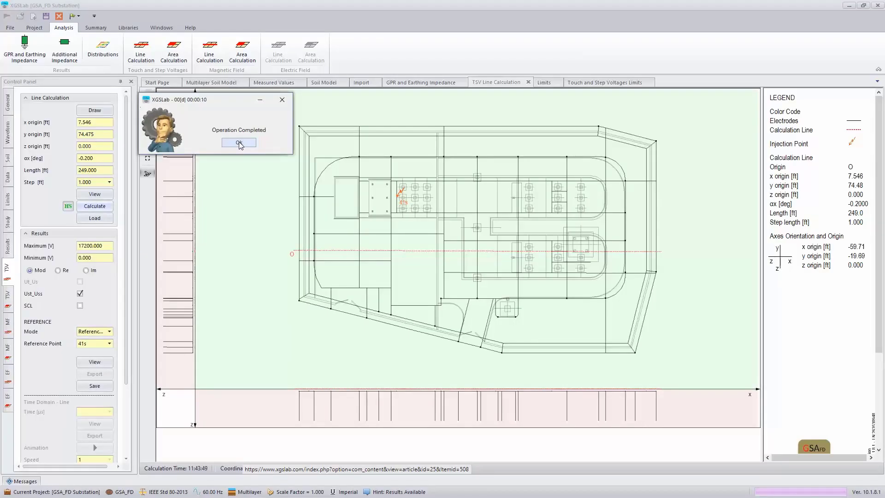
pyautogui.click(238, 142)
pyautogui.click(80, 306)
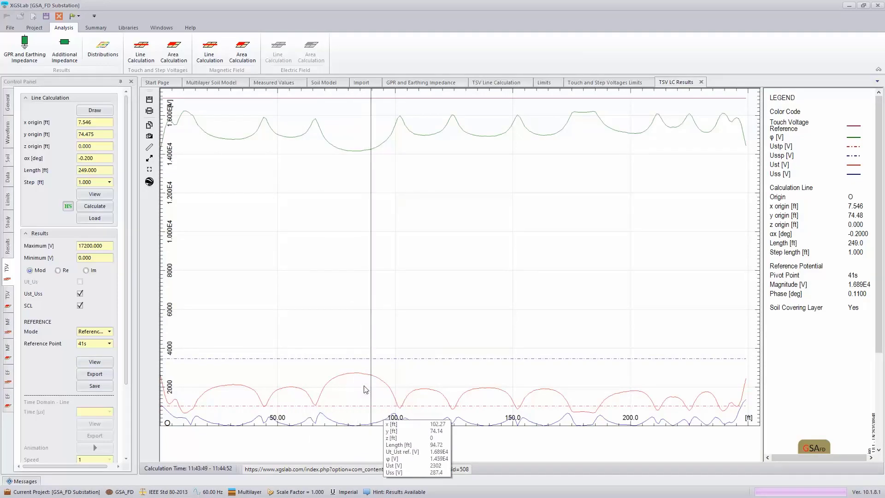
# Step: Calculate the split factor with Re 1.68 Ω, If 10000 A, 60 Hz, tf 0.25 s, X/R 7.6, Req 1.09 Ω and Xeq 0.208 Ω
pyautogui.click(41, 28)
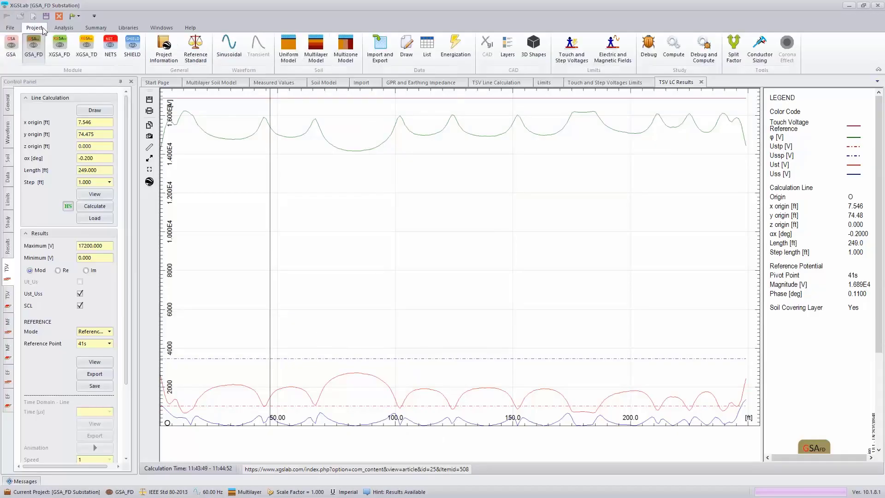
pyautogui.click(735, 49)
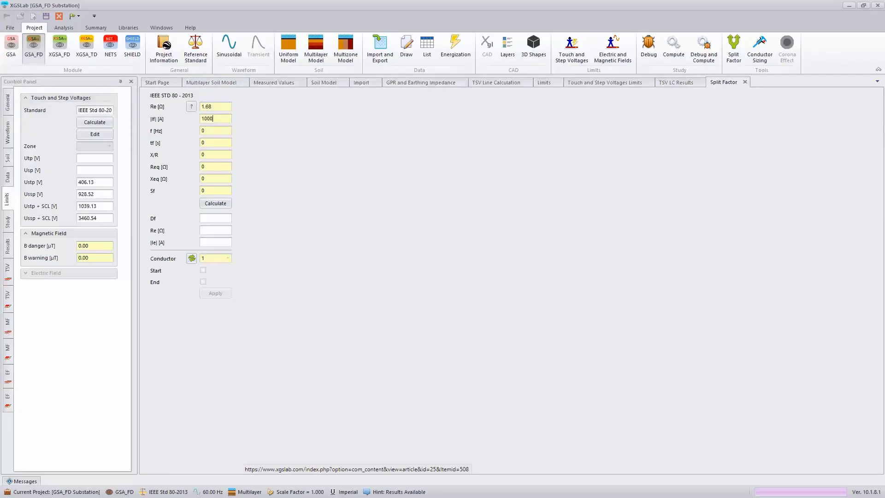
pyautogui.doubleClick(221, 132)
pyautogui.write('.208')
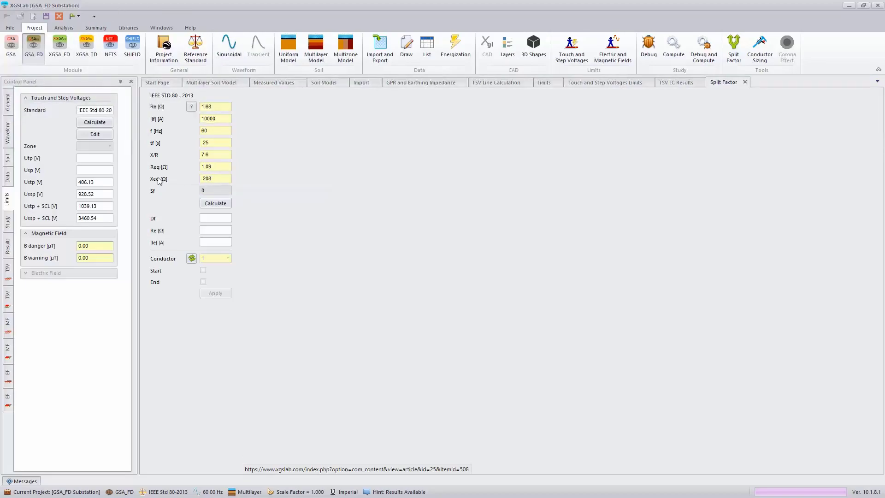
pyautogui.click(224, 203)
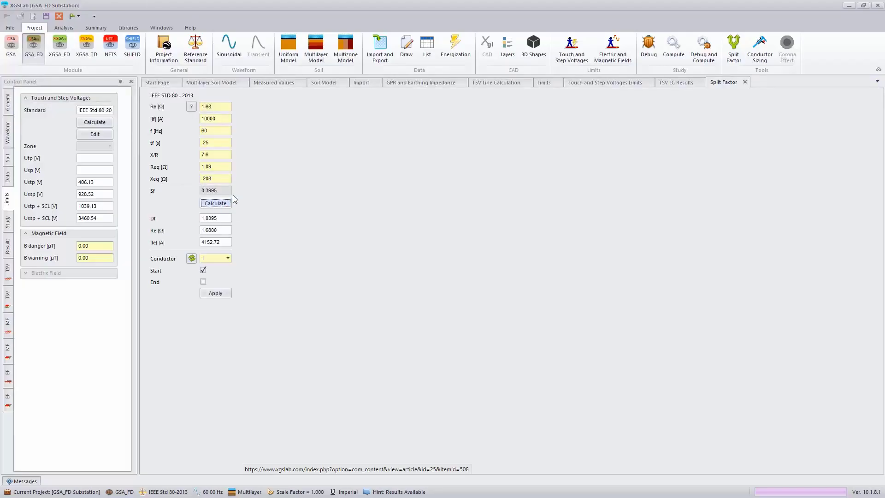
pyautogui.click(228, 295)
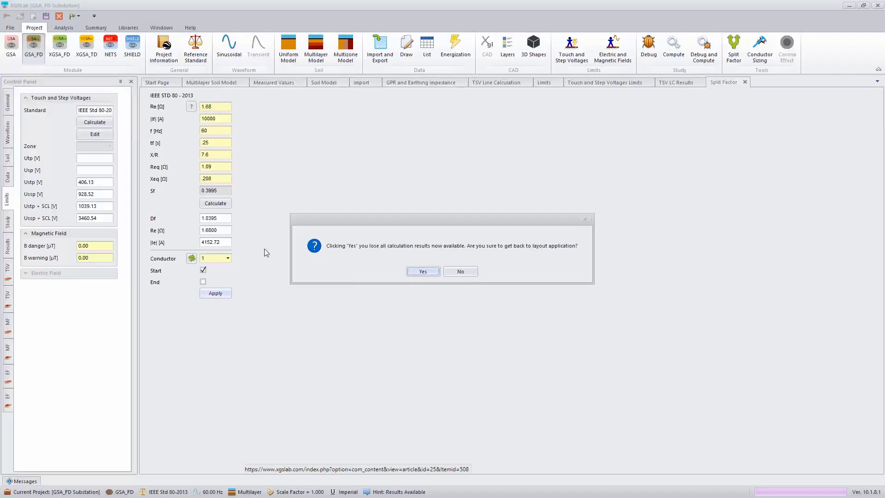
pyautogui.click(466, 273)
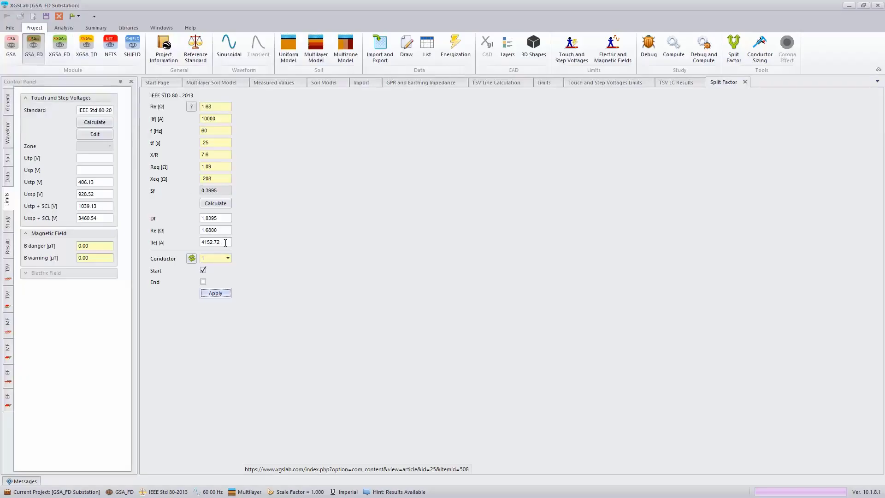
# Step: Apply a scale factor of 0.41 to the results and view the GPR and earthing impedance again
pyautogui.click(63, 27)
pyautogui.click(103, 46)
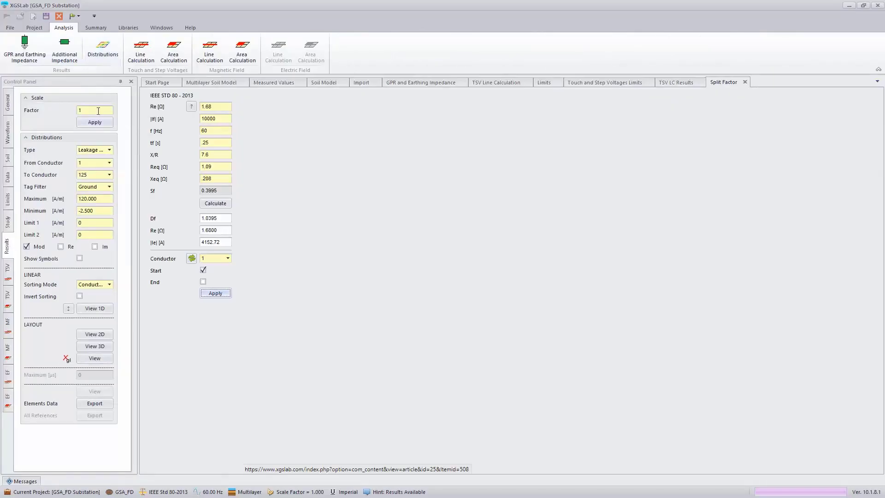
pyautogui.click(101, 111)
pyautogui.click(94, 122)
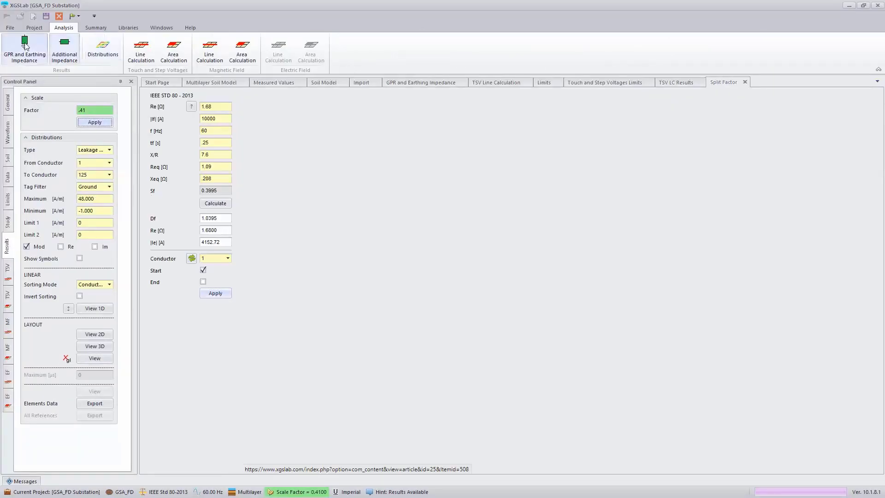
pyautogui.click(25, 48)
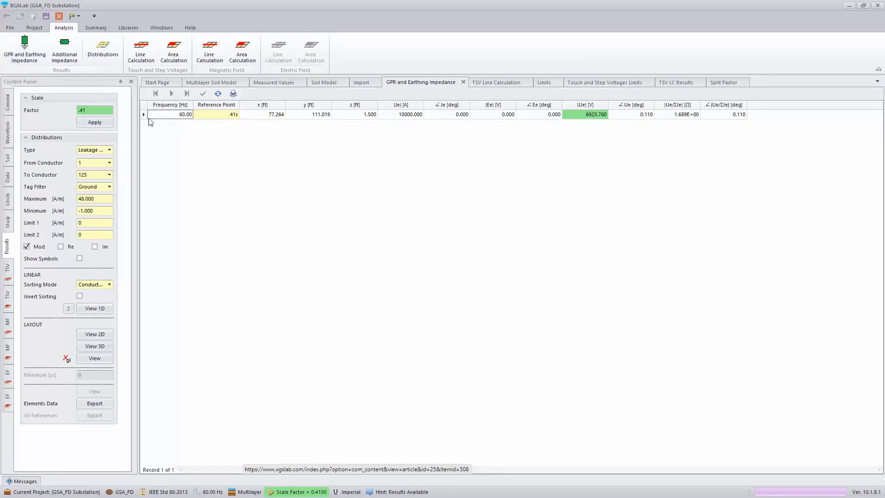
# Step: Set the distribution type to Potential and display the conductors' potential distribution in the interactive 3D viewer
pyautogui.click(109, 150)
pyautogui.click(110, 177)
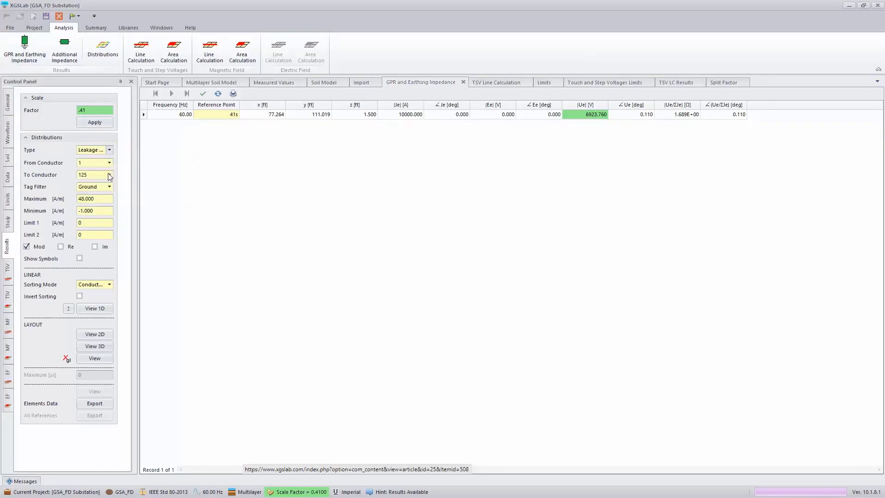
pyautogui.click(97, 358)
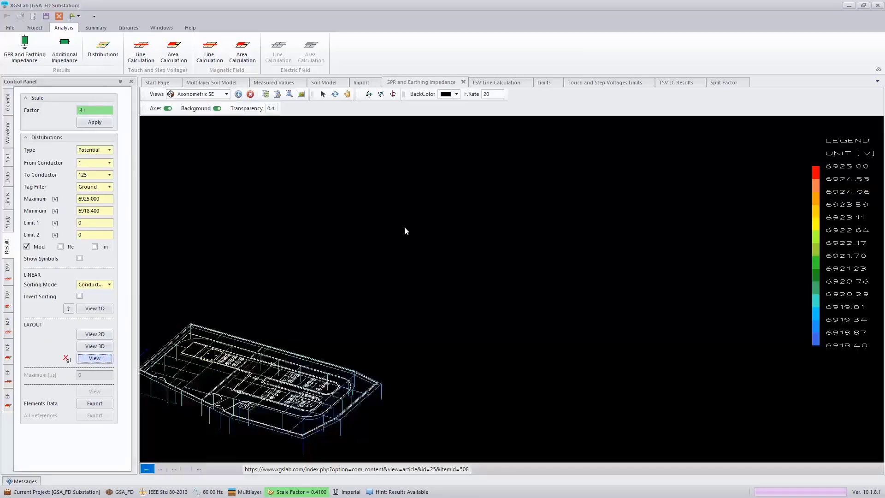
pyautogui.scroll(2, 380, 285)
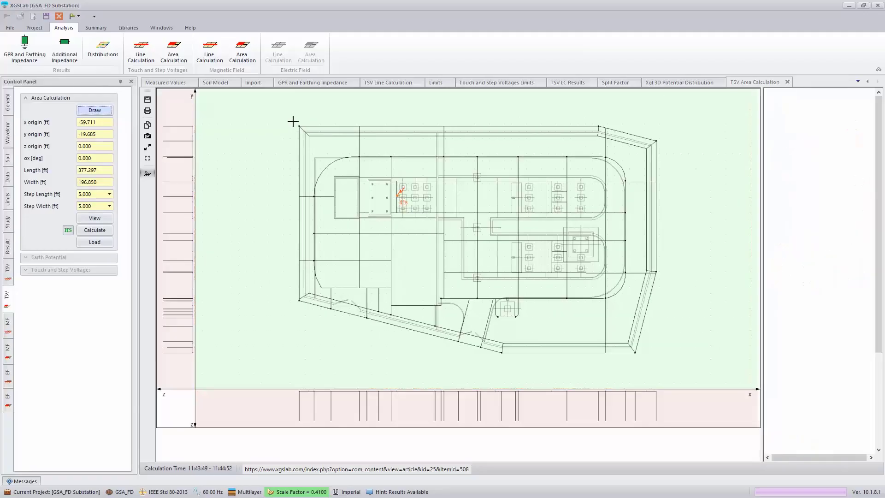
# Step: Draw a calculation area about 260 by 160 ft enclosing the substation and calculate it with step length and width of 3 ft
pyautogui.moveTo(292, 122); pyautogui.dragTo(679, 363)
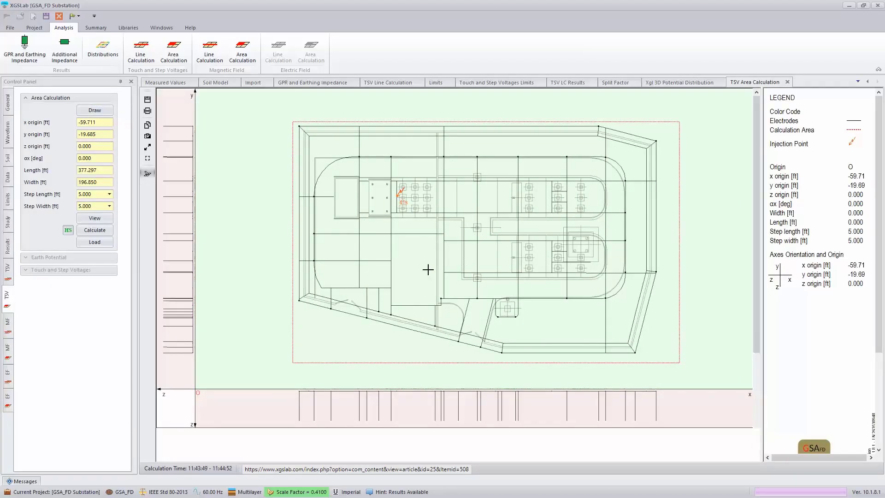
pyautogui.click(92, 193)
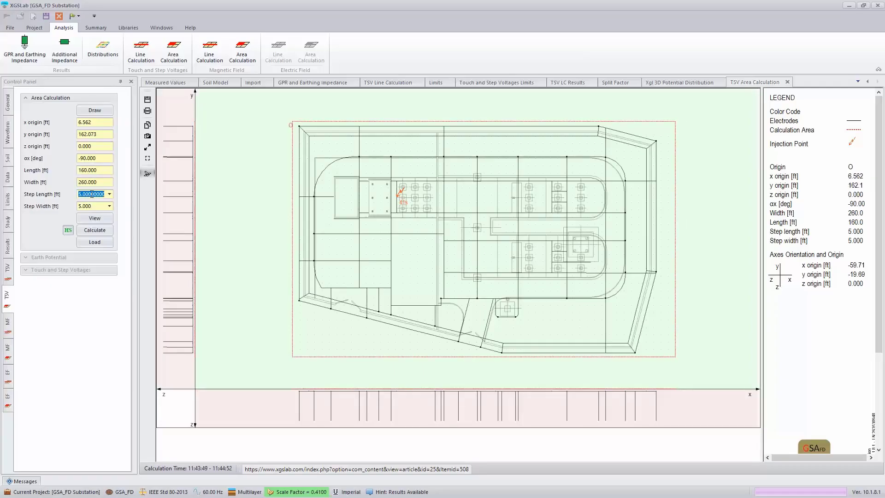
pyautogui.write('3')
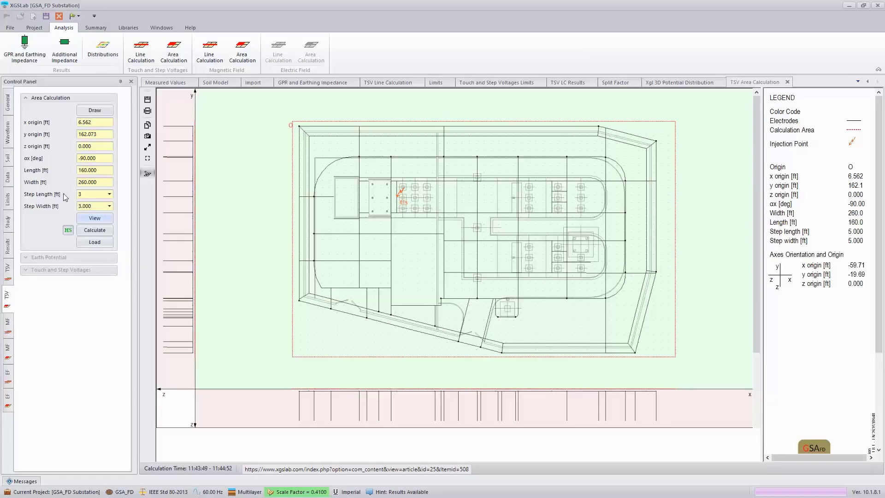
pyautogui.click(94, 229)
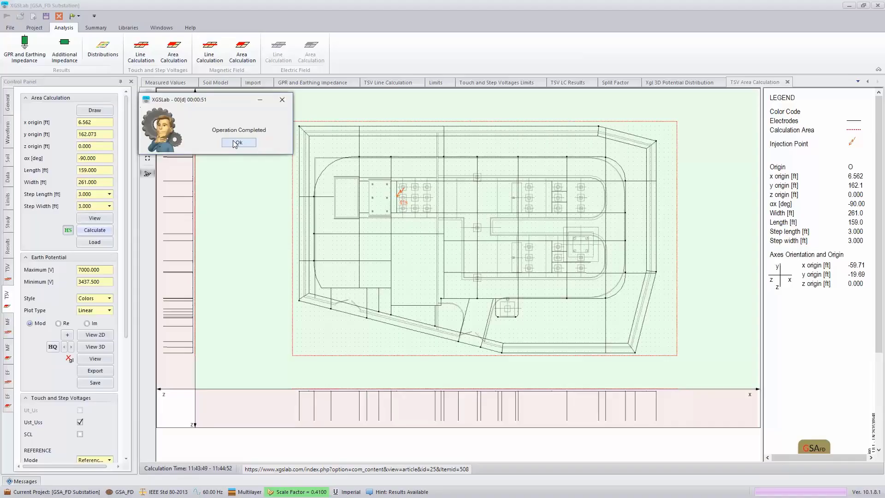
pyautogui.click(237, 143)
# Step: Enable the SCL option for the touch and step voltages and set the reference point to 41s
pyautogui.scroll(-5, 80, 319)
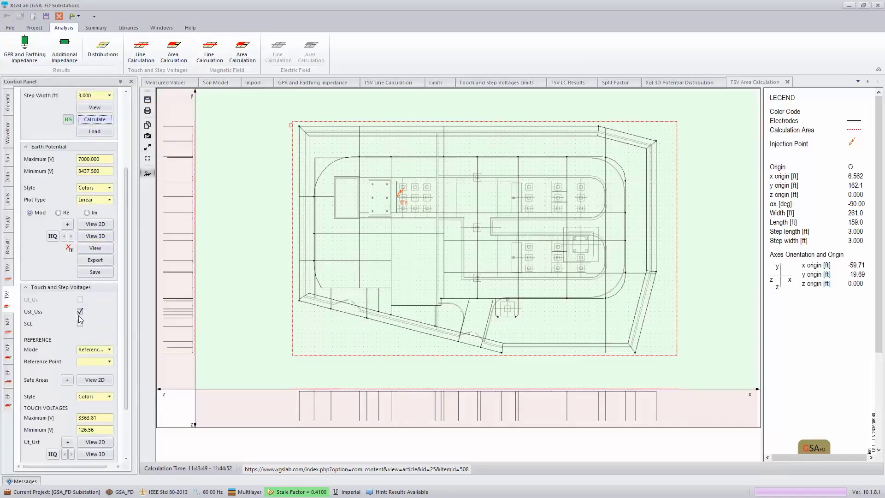
pyautogui.click(80, 323)
pyautogui.click(109, 361)
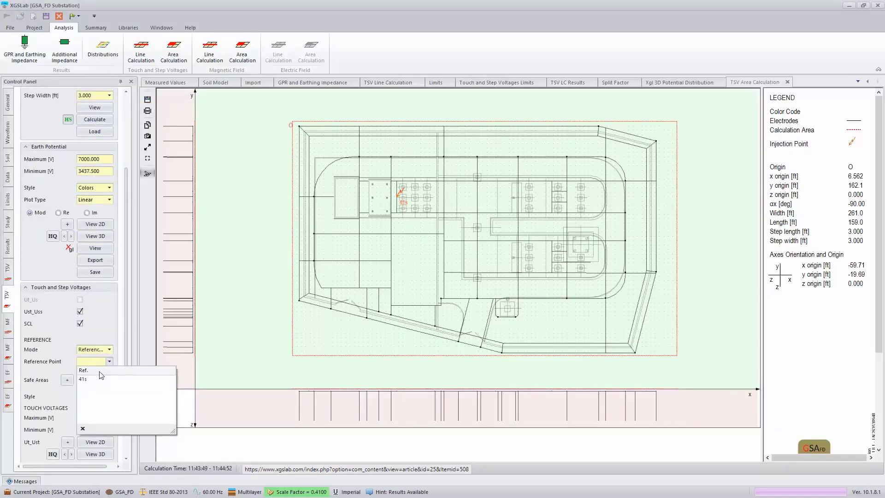
pyautogui.click(92, 379)
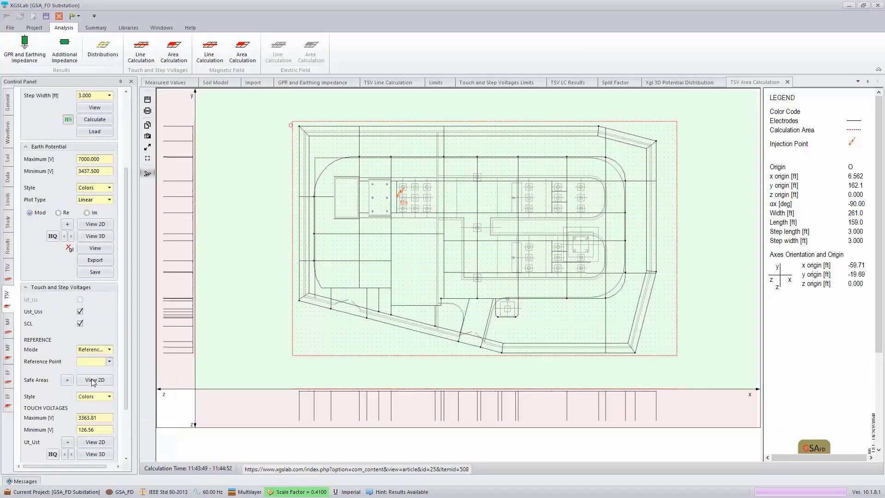
# Step: Plot the area calculation's safe areas in 2D and save the plot image with the caption TSV AC Safe Areas
pyautogui.click(68, 381)
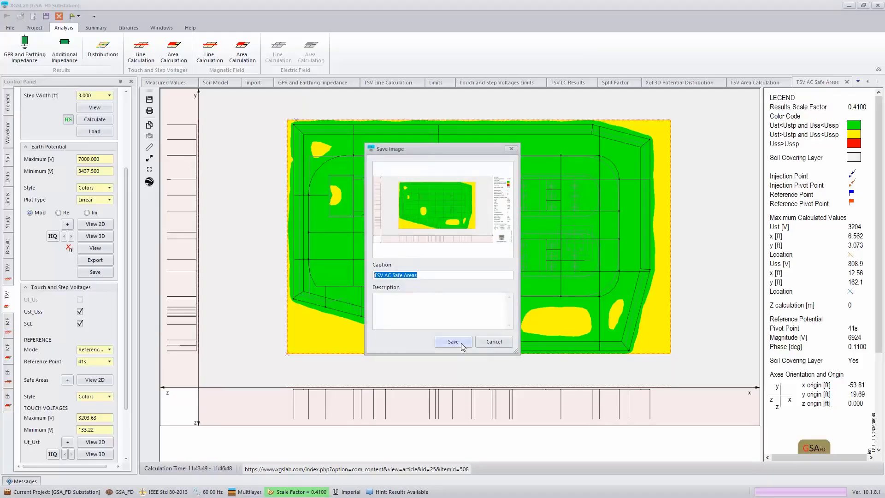
pyautogui.click(458, 343)
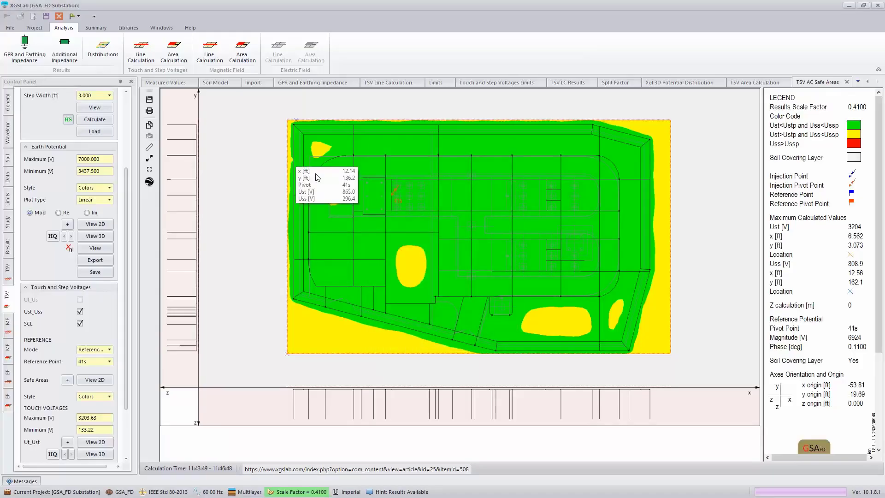
# Step: Generate the project report with all sections included, from Waveform to List of Items
pyautogui.click(97, 28)
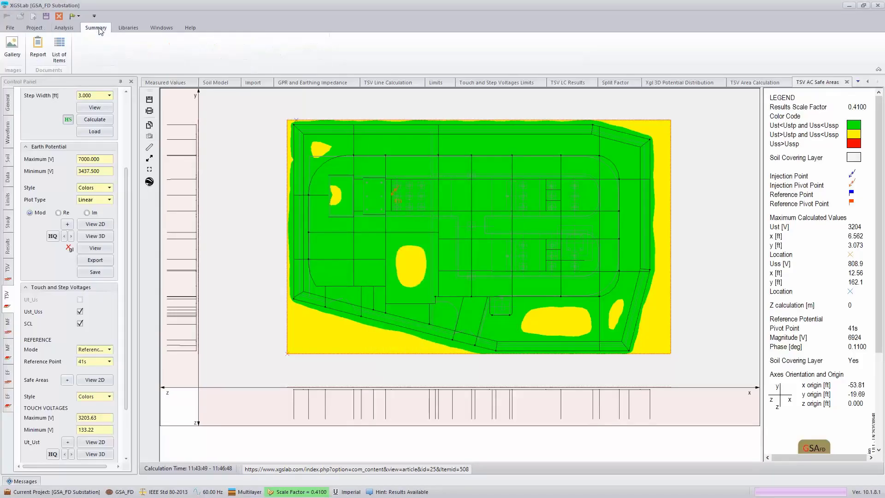
pyautogui.click(38, 46)
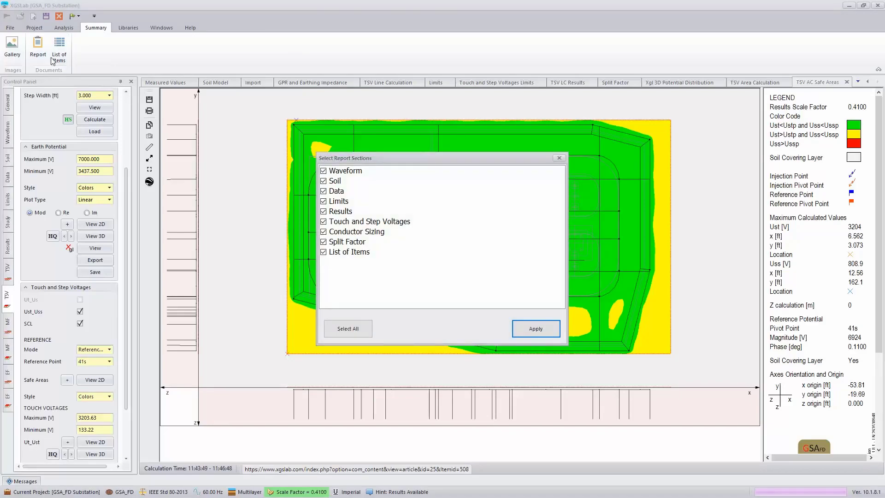
pyautogui.click(536, 328)
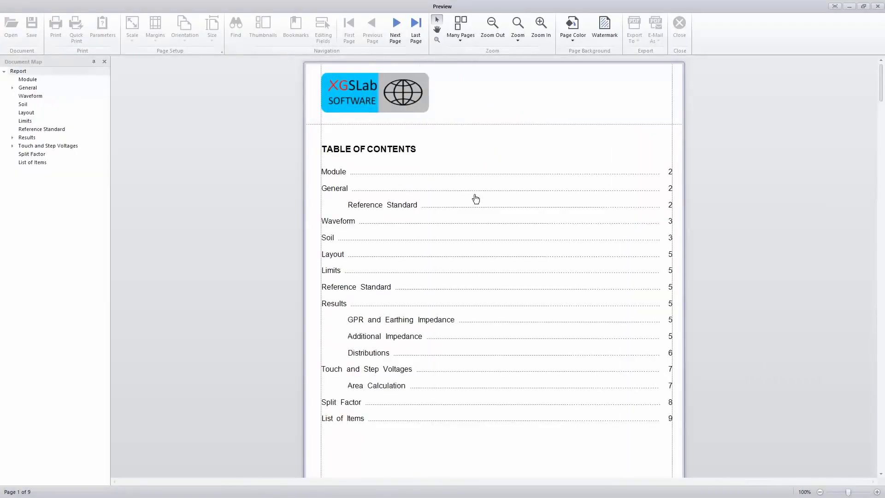
# Step: Review the report's general data, waveform, soil layers, layout, limits, GPR results and the touch and step voltage safe areas
pyautogui.scroll(-5, 383, 265)
pyautogui.scroll(-3, 383, 261)
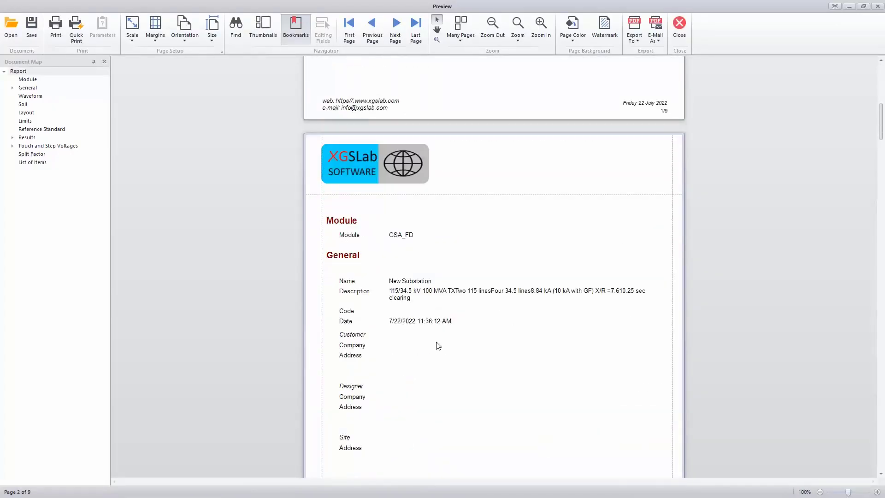
pyautogui.scroll(-9, 449, 378)
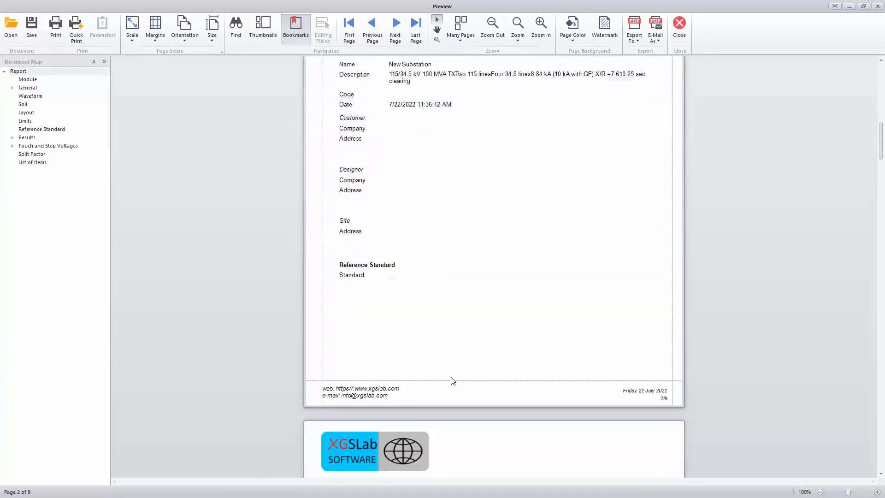
pyautogui.scroll(4, 414, 161)
pyautogui.scroll(-7, 476, 306)
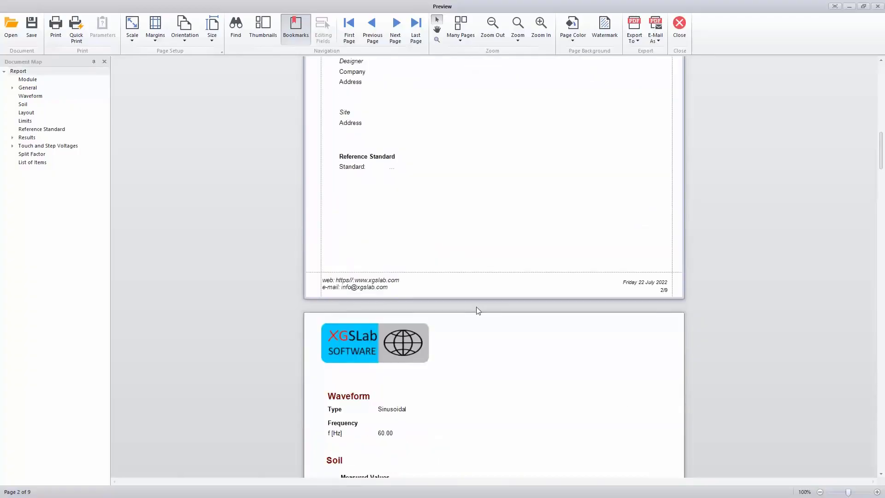
pyautogui.scroll(-12, 468, 328)
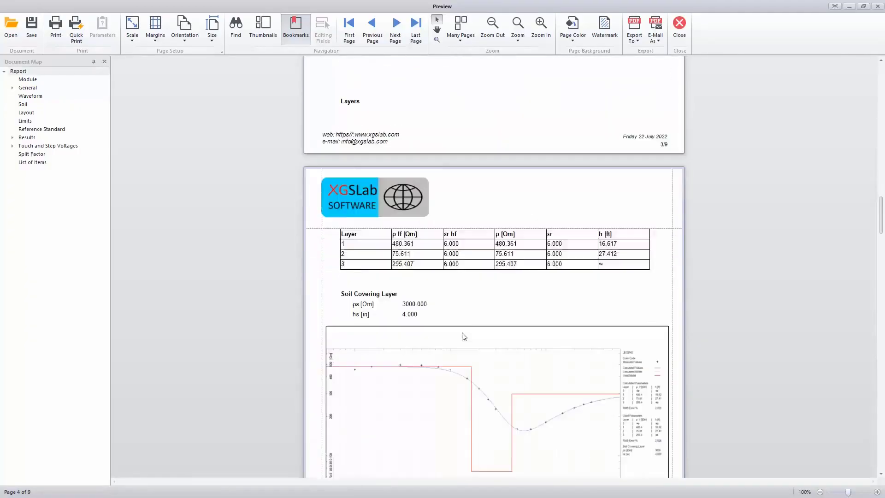
pyautogui.scroll(-17, 456, 398)
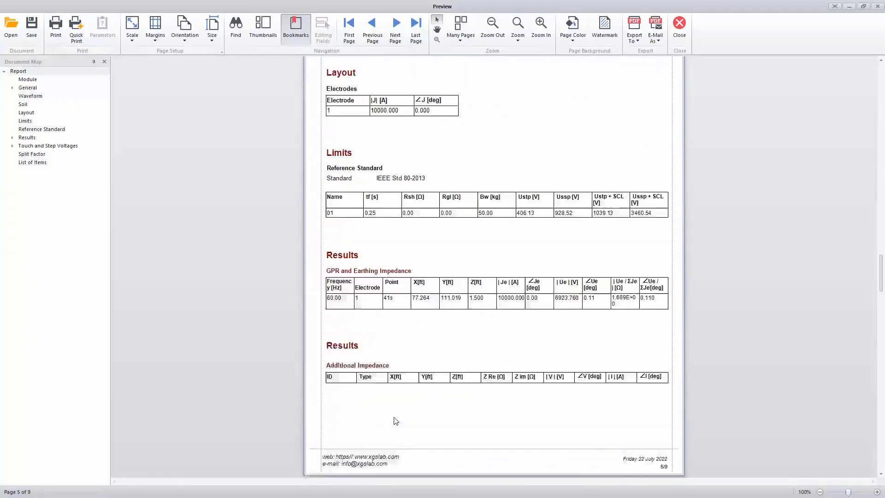
pyautogui.scroll(-15, 391, 423)
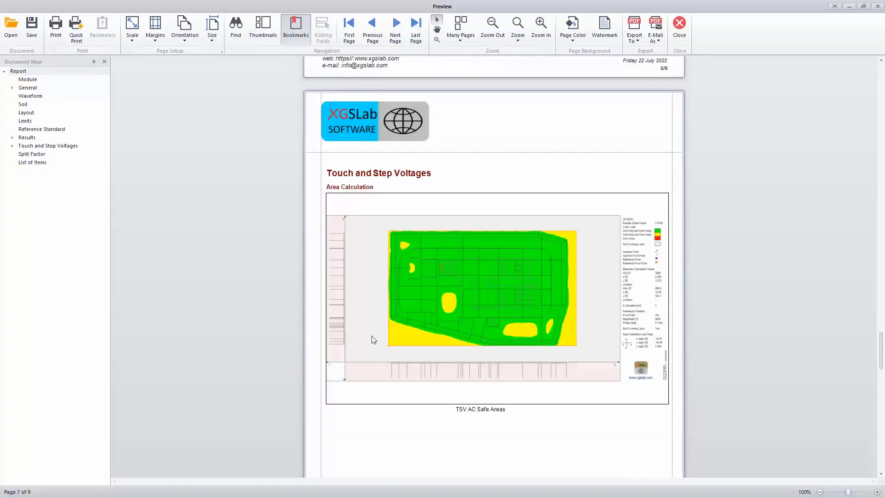